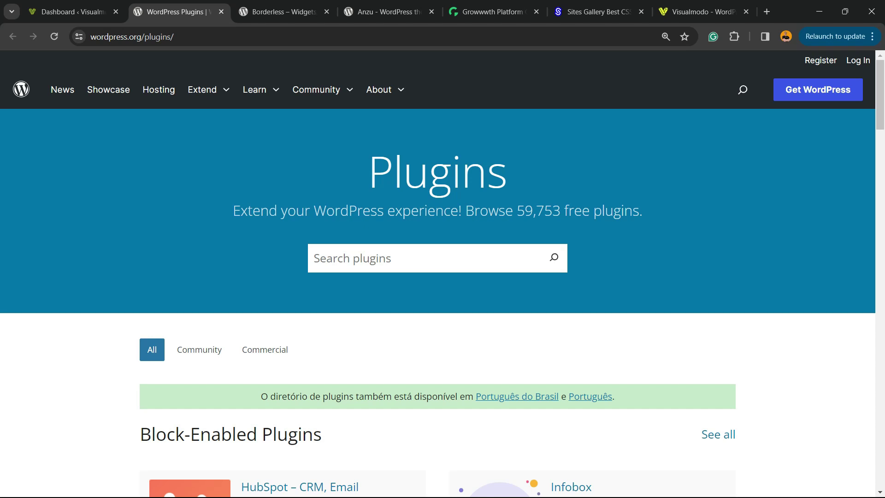
Step: Look through the featured, beta and popular sections of the WordPress.org plugin directory and open the full list of popular plugins
{"action": "scroll", "coordinate": [438, 277], "scroll_direction": "down", "scroll_amount": 5}
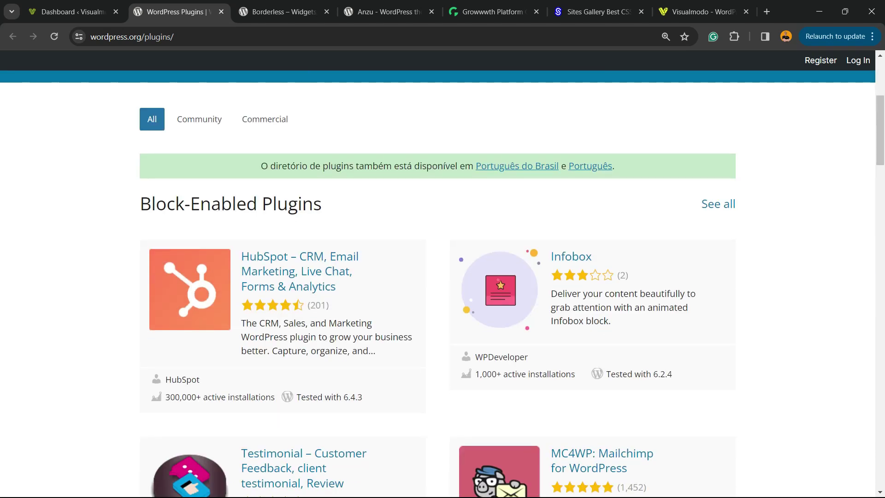
{"action": "scroll", "coordinate": [439, 276], "scroll_direction": "down", "scroll_amount": 5}
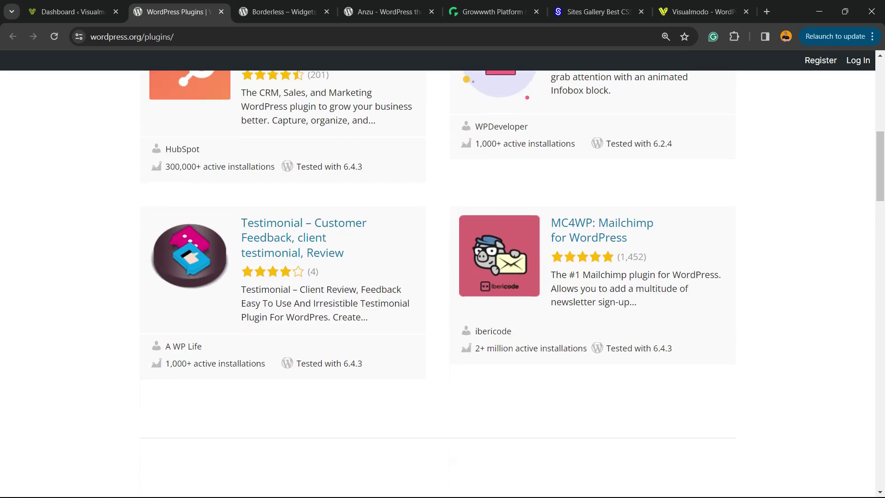
{"action": "scroll", "coordinate": [438, 276], "scroll_direction": "down", "scroll_amount": 3}
{"action": "scroll", "coordinate": [439, 277], "scroll_direction": "down", "scroll_amount": 2}
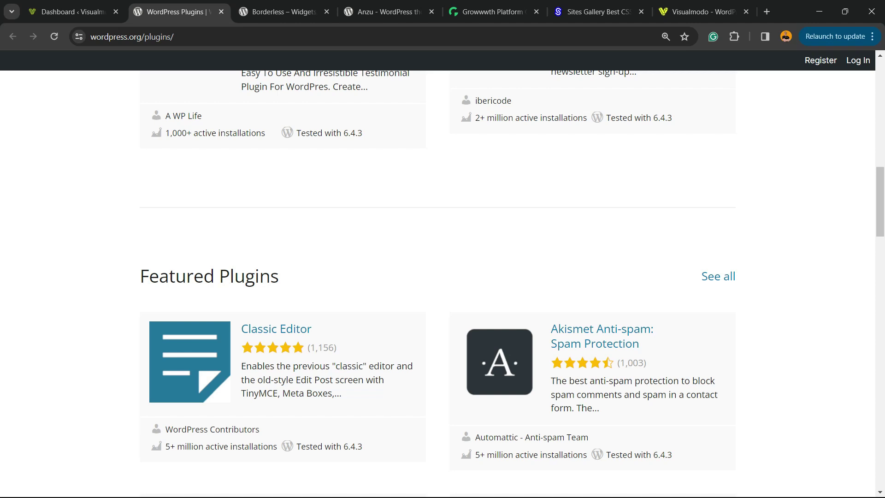
{"action": "scroll", "coordinate": [438, 277], "scroll_direction": "down", "scroll_amount": 5}
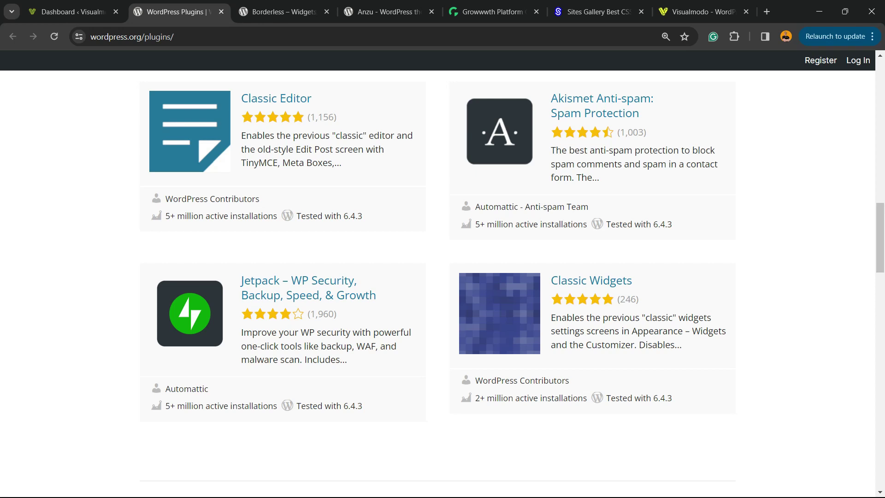
{"action": "scroll", "coordinate": [438, 277], "scroll_direction": "down", "scroll_amount": 10}
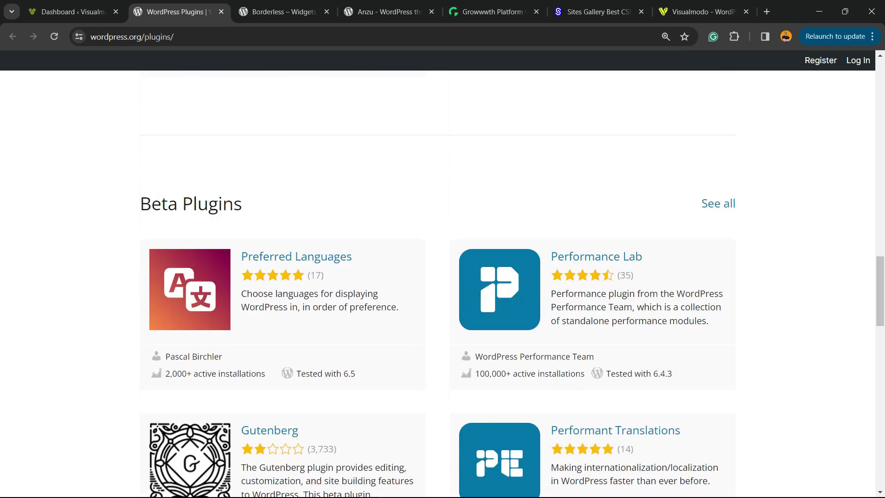
{"action": "scroll", "coordinate": [438, 277], "scroll_direction": "down", "scroll_amount": 10}
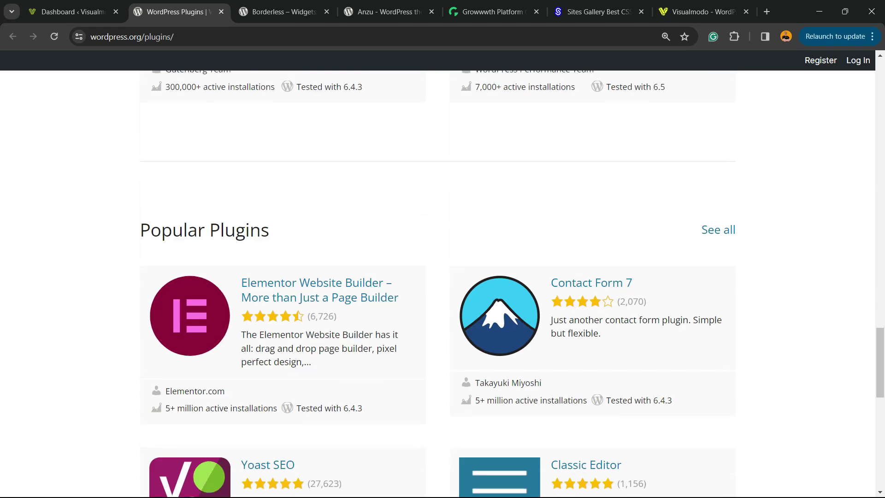
{"action": "scroll", "coordinate": [438, 276], "scroll_direction": "down", "scroll_amount": 5}
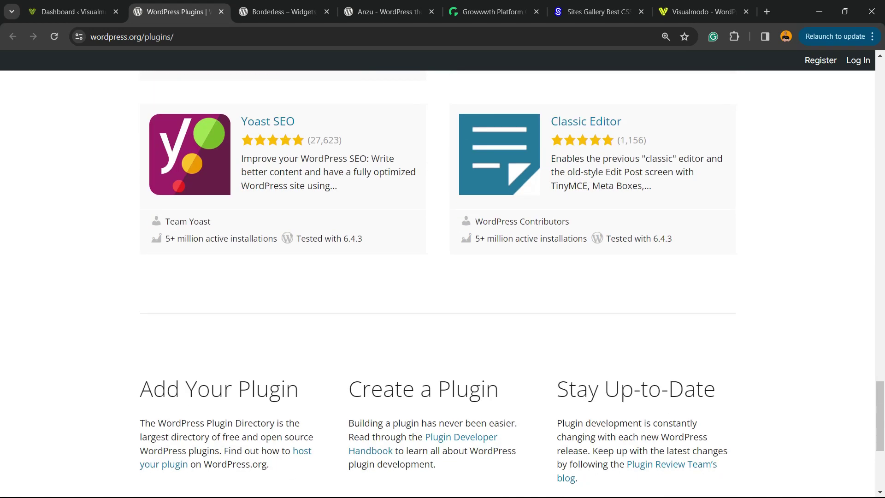
{"action": "scroll", "coordinate": [438, 276], "scroll_direction": "up", "scroll_amount": 5}
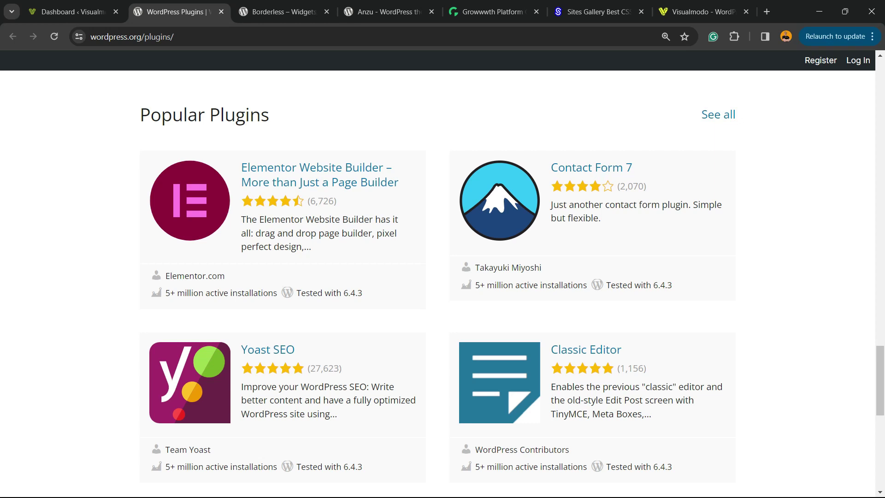
{"action": "scroll", "coordinate": [443, 276], "scroll_direction": "down", "scroll_amount": 5}
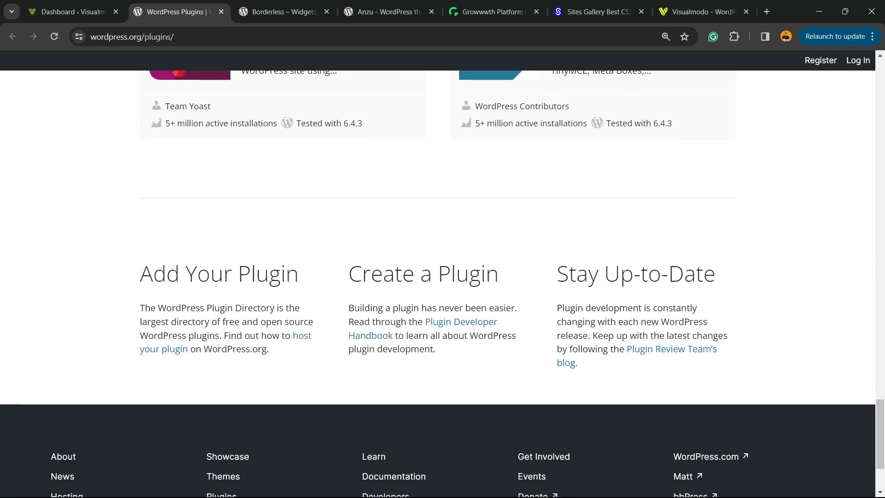
{"action": "scroll", "coordinate": [443, 276], "scroll_direction": "up", "scroll_amount": 10}
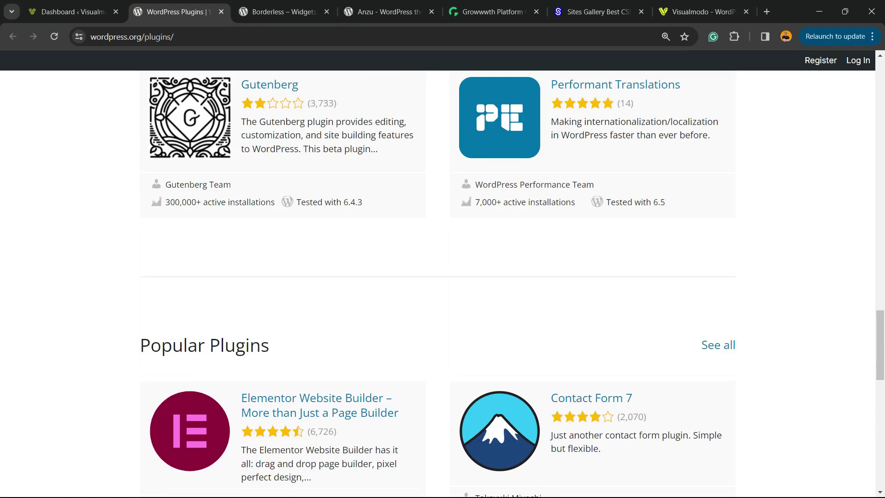
{"action": "scroll", "coordinate": [443, 277], "scroll_direction": "down", "scroll_amount": 2}
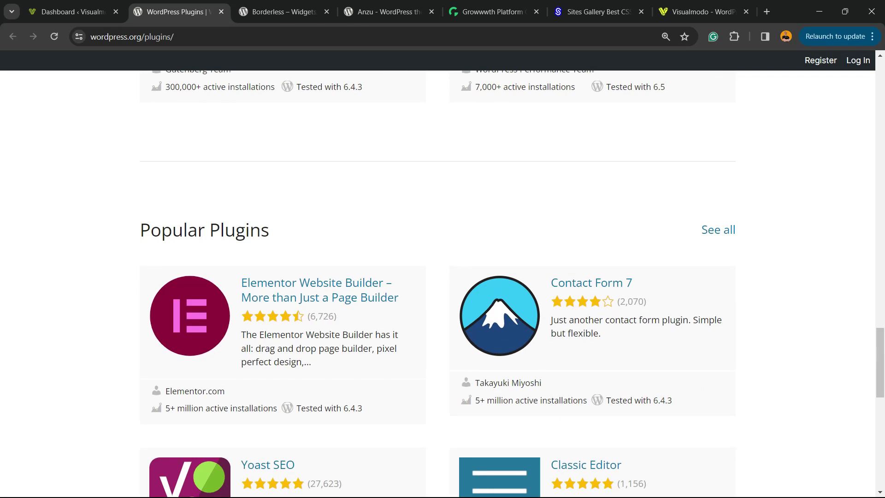
{"action": "left_click", "coordinate": [718, 230]}
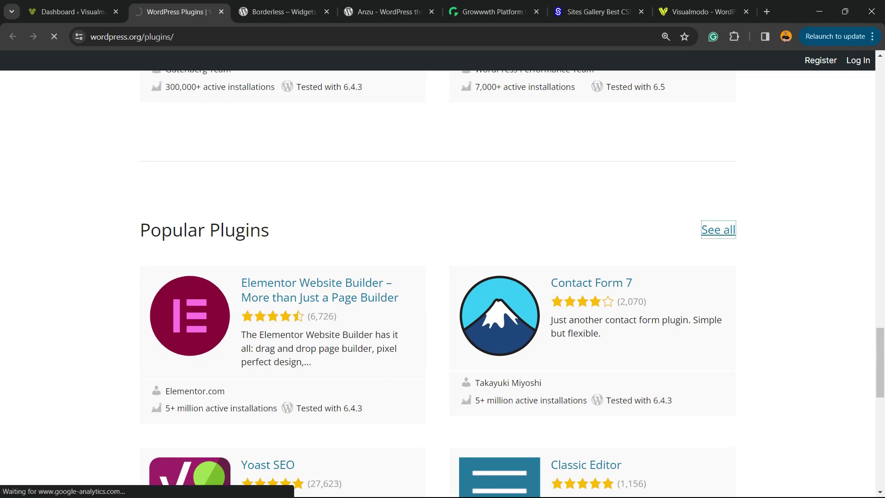
{"action": "scroll", "coordinate": [443, 277], "scroll_direction": "down", "scroll_amount": 3}
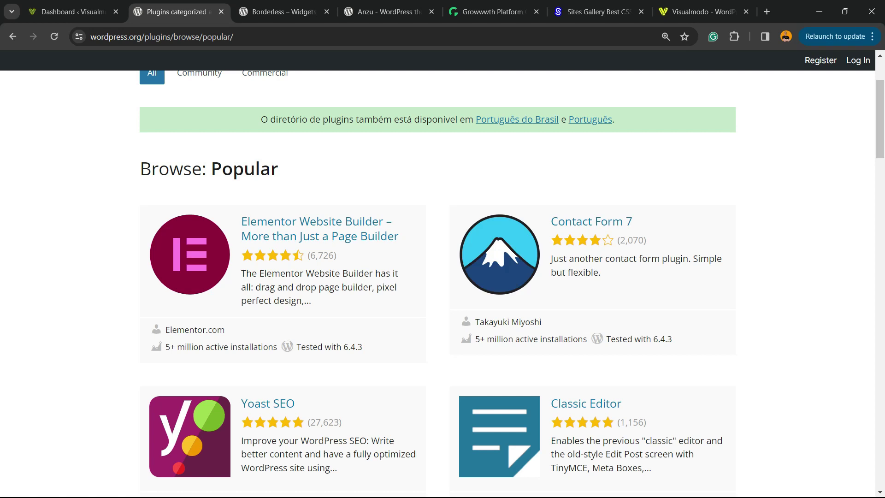
Step: Switch to the Visualmodo site's WordPress admin dashboard and open the page for adding a new plugin
{"action": "left_click", "coordinate": [73, 12]}
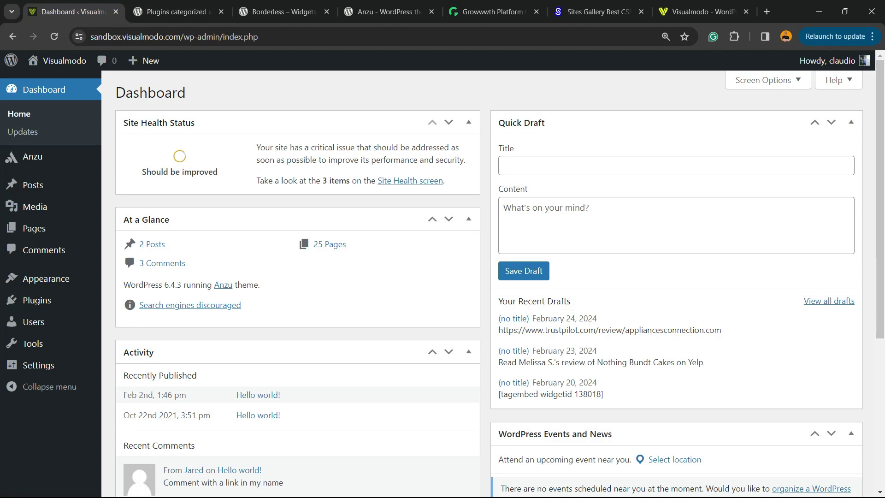
{"action": "left_click_drag", "start_coordinate": [180, 36], "coordinate": [224, 36]}
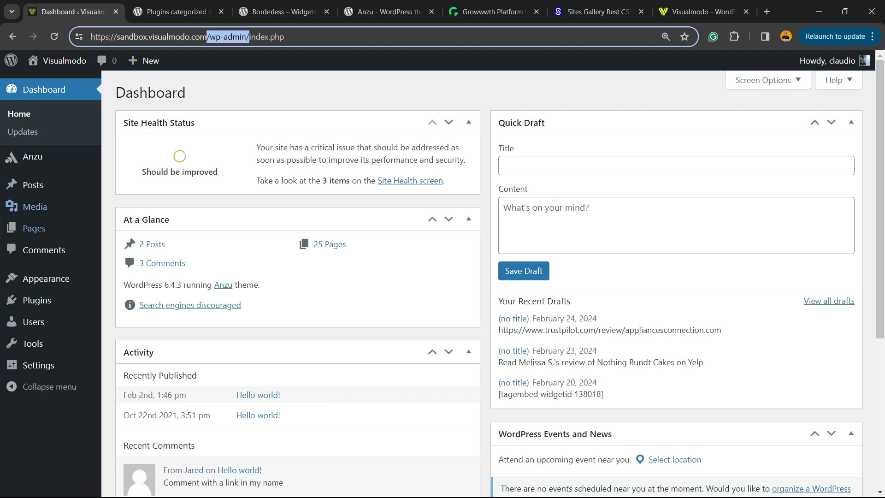
{"action": "mouse_move", "coordinate": [37, 300]}
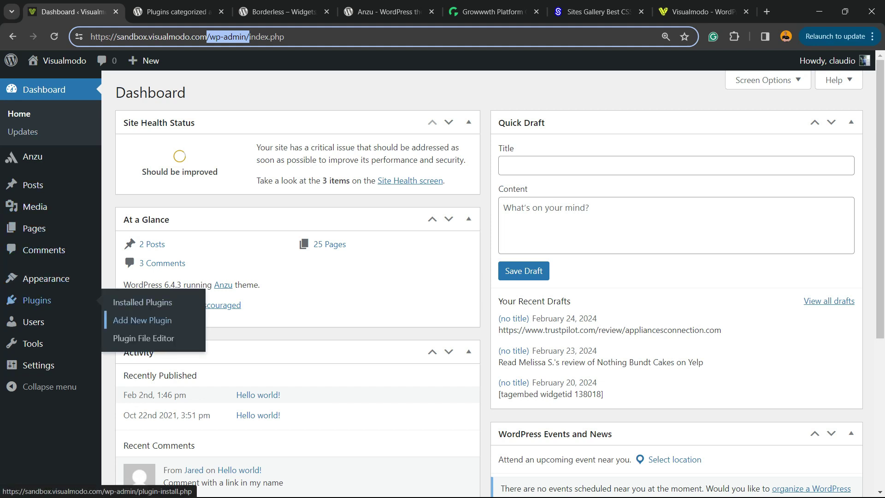
{"action": "left_click", "coordinate": [138, 320]}
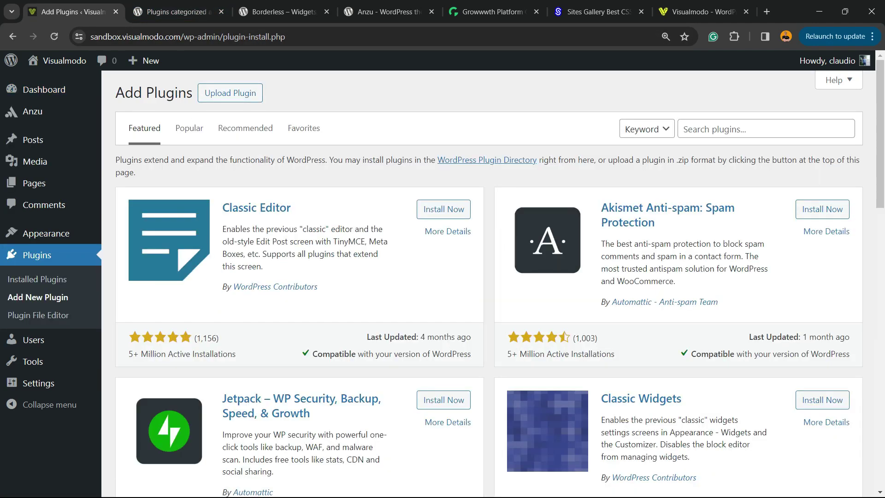
Step: Look through the featured plugins and popular tags, and view the popular, recommended and favorites categories
{"action": "scroll", "coordinate": [488, 277], "scroll_direction": "down", "scroll_amount": 2}
{"action": "scroll", "coordinate": [488, 276], "scroll_direction": "down", "scroll_amount": 15}
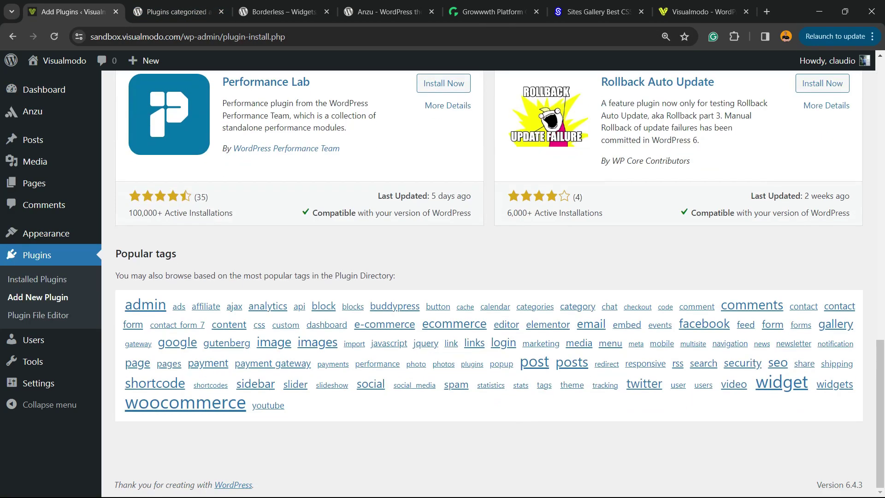
{"action": "scroll", "coordinate": [488, 277], "scroll_direction": "up", "scroll_amount": 20}
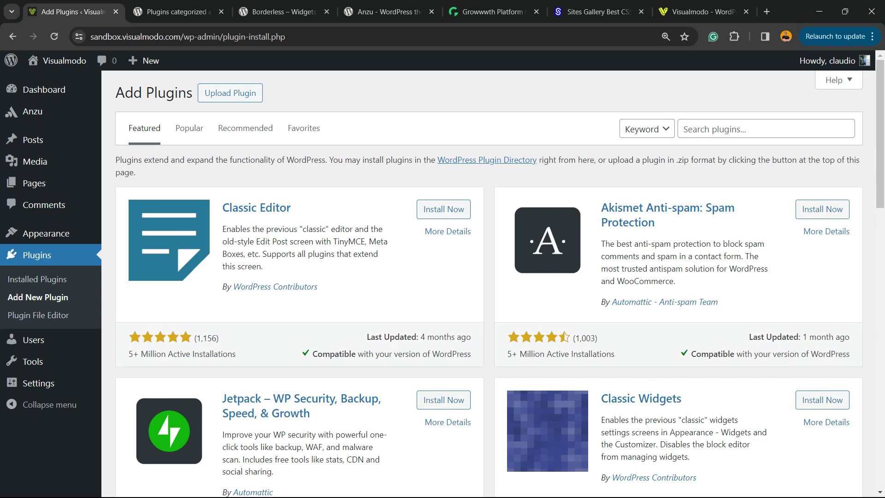
{"action": "left_click", "coordinate": [189, 128]}
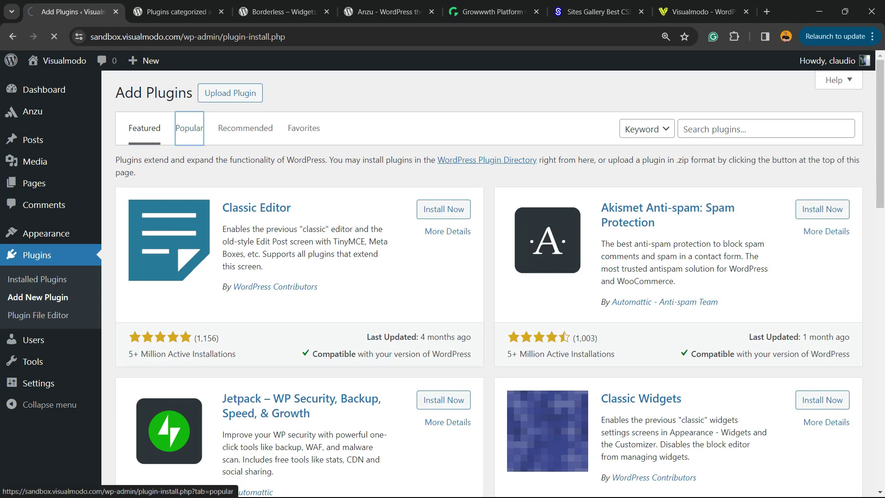
{"action": "left_click", "coordinate": [246, 128]}
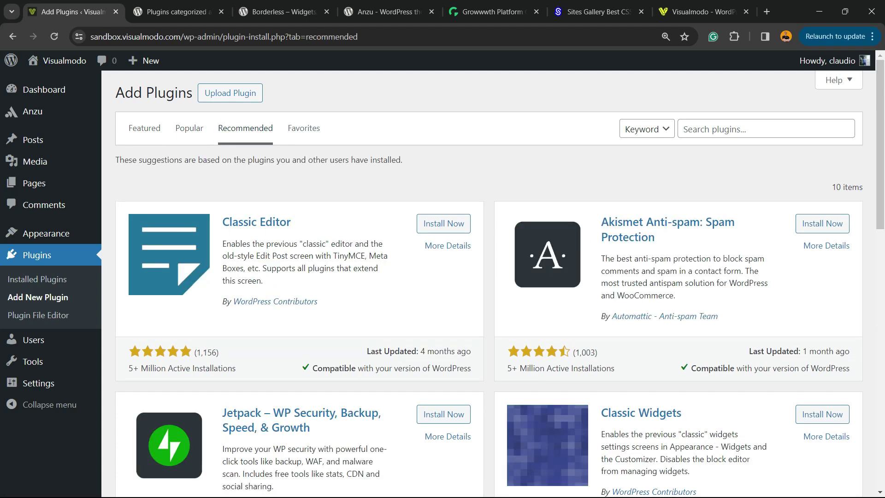
{"action": "left_click", "coordinate": [304, 128]}
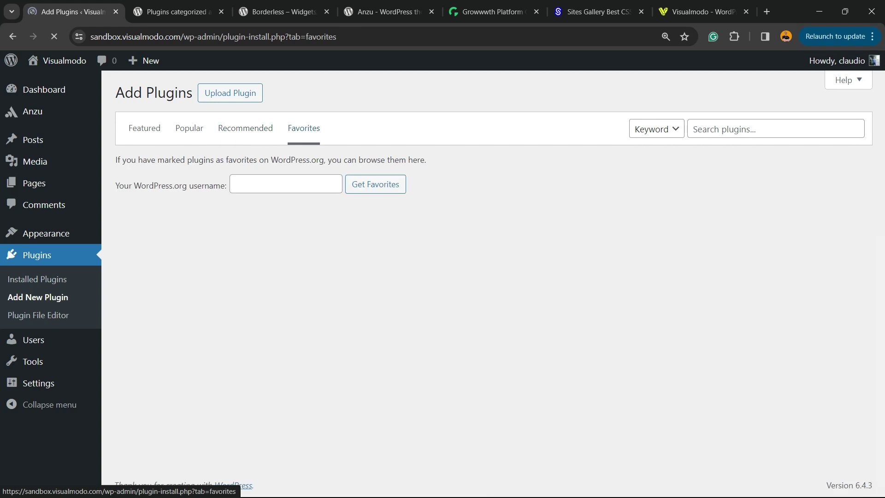
Step: Install the Yoast SEO plugin from the popular plugins and activate it
{"action": "left_click", "coordinate": [189, 128]}
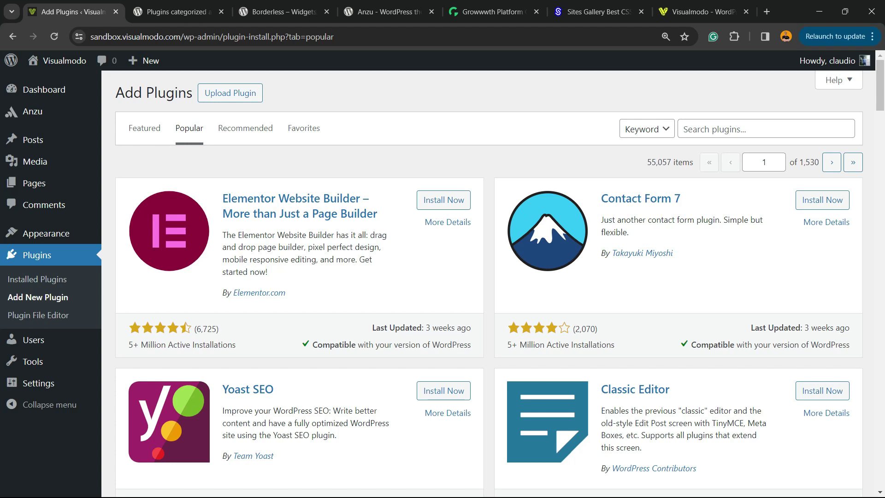
{"action": "scroll", "coordinate": [489, 277], "scroll_direction": "down", "scroll_amount": 2}
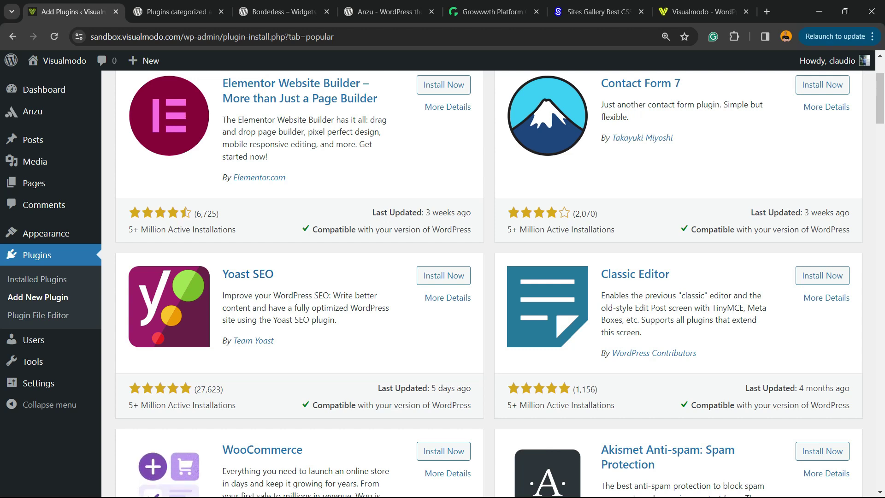
{"action": "left_click_drag", "start_coordinate": [222, 273], "coordinate": [274, 273]}
{"action": "left_click", "coordinate": [443, 276]}
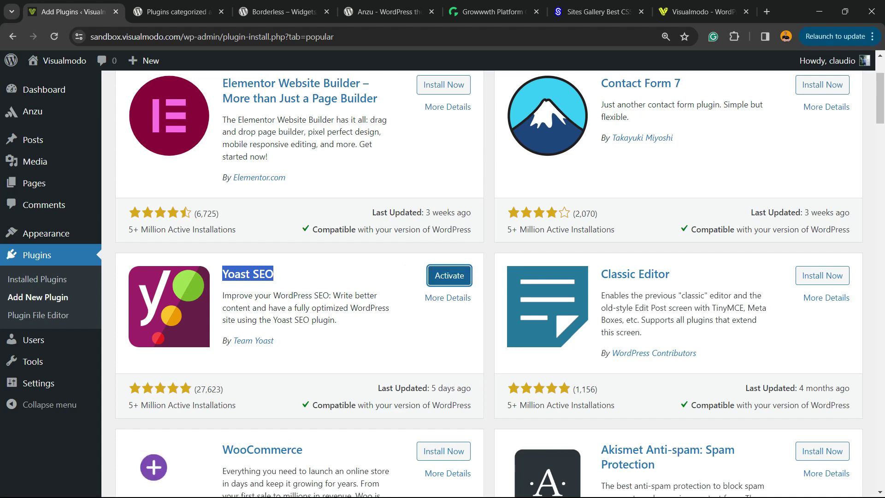
{"action": "left_click", "coordinate": [450, 277]}
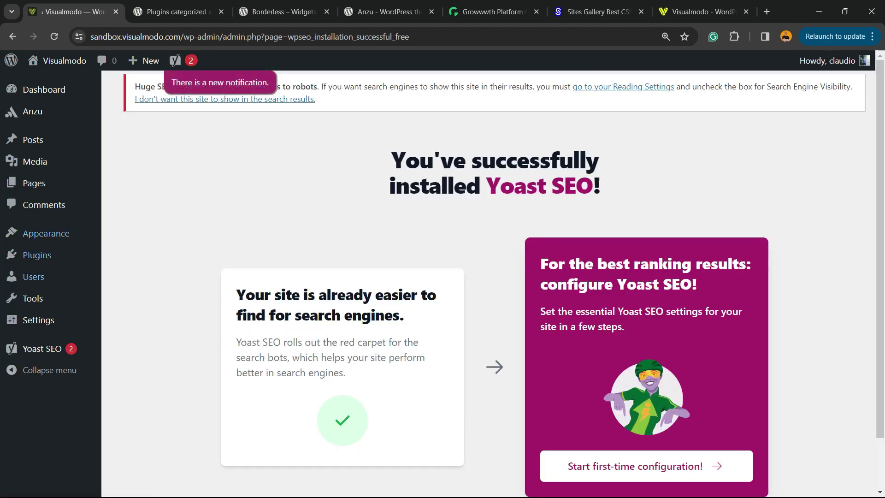
Step: Review the Yoast SEO welcome page and open the list of installed plugins
{"action": "scroll", "coordinate": [489, 276], "scroll_direction": "down", "scroll_amount": 1}
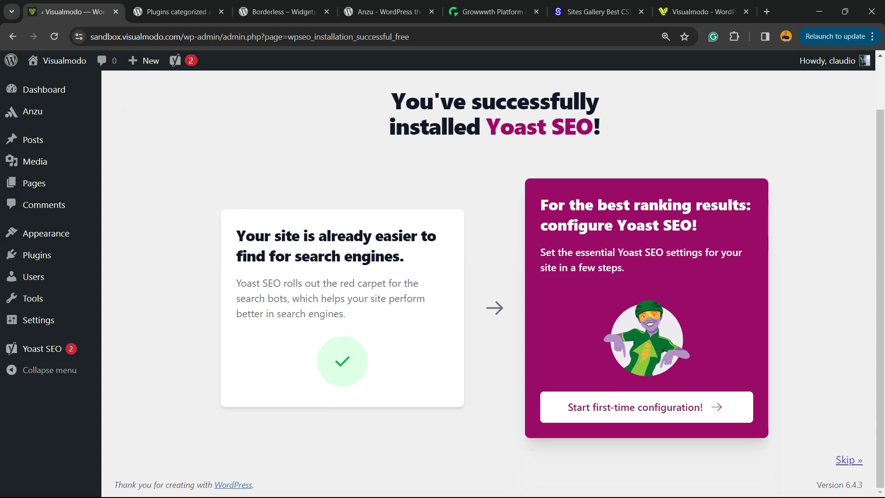
{"action": "scroll", "coordinate": [500, 280], "scroll_direction": "up", "scroll_amount": 1}
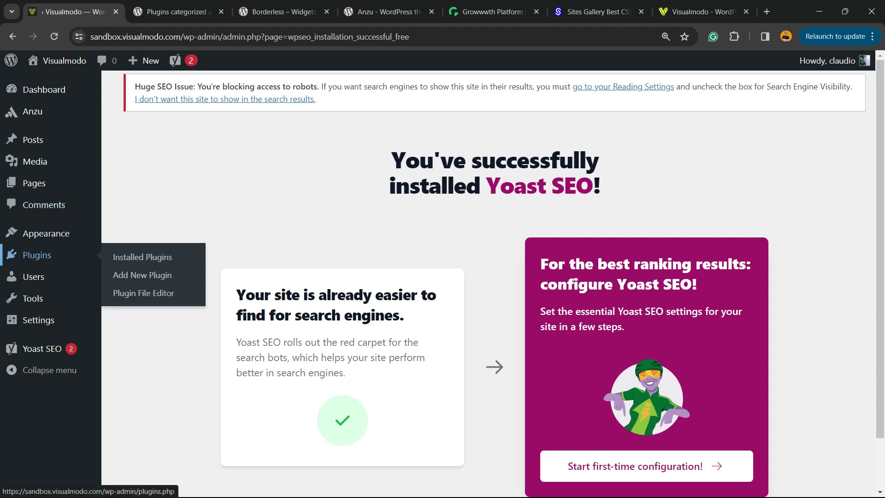
{"action": "left_click", "coordinate": [37, 255]}
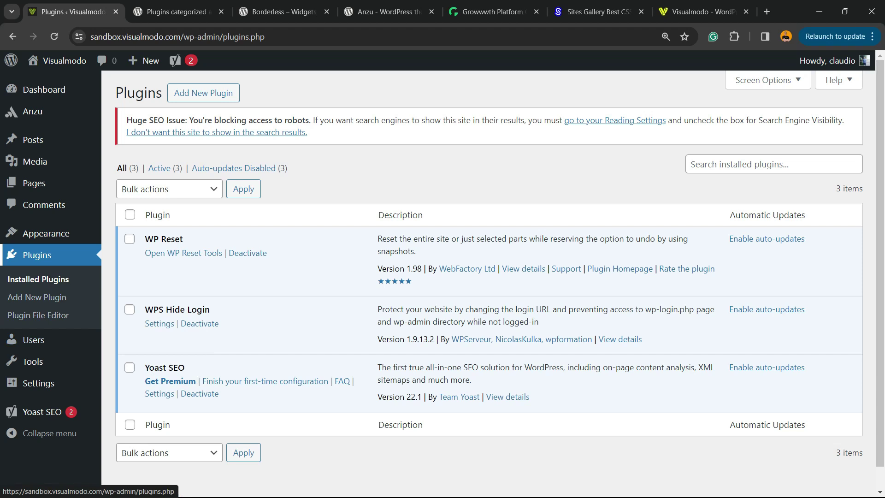
Step: Search the plugins available to add by keyword for "Elementor", copying the name from the WordPress.org popular plugins page
{"action": "left_click", "coordinate": [37, 297]}
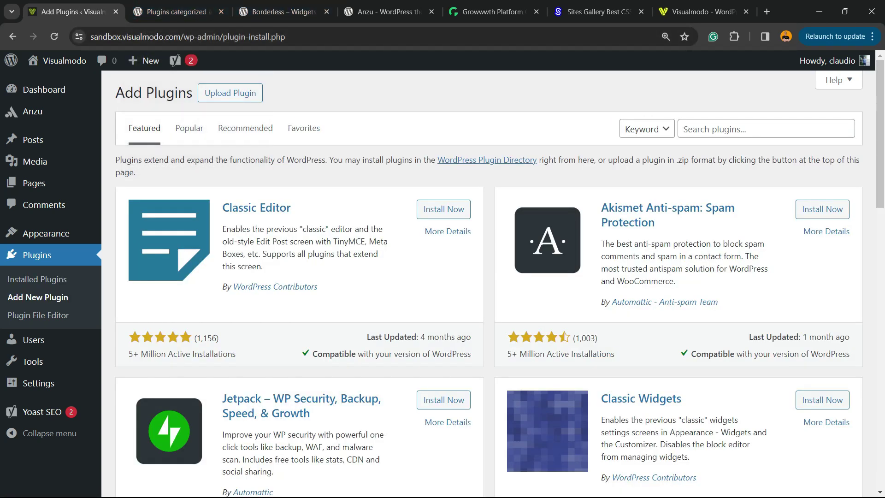
{"action": "left_click", "coordinate": [647, 129]}
{"action": "left_click", "coordinate": [646, 143]}
{"action": "left_click", "coordinate": [175, 11]}
{"action": "left_click_drag", "start_coordinate": [241, 221], "coordinate": [297, 221]}
{"action": "key", "text": "ctrl+c"}
{"action": "key", "text": "ctrl+shift+Tab"}
{"action": "left_click", "coordinate": [710, 129]}
{"action": "key", "text": "ctrl+v"}
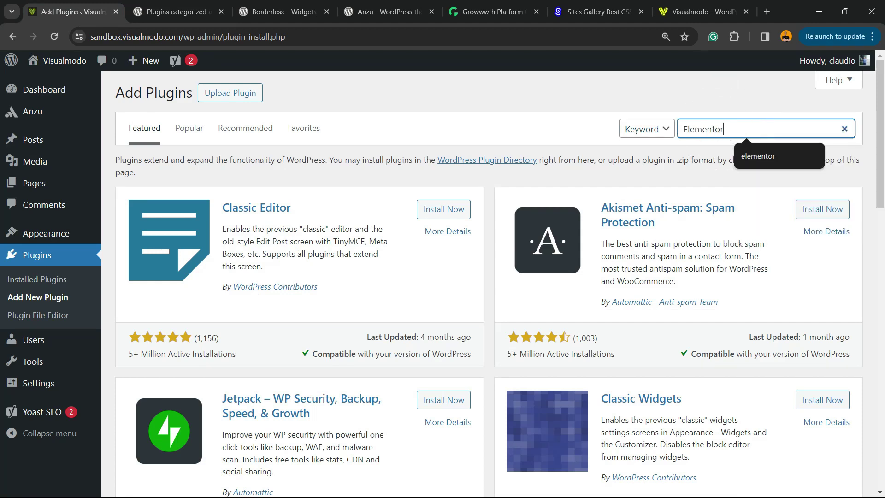
{"action": "key", "text": "Return"}
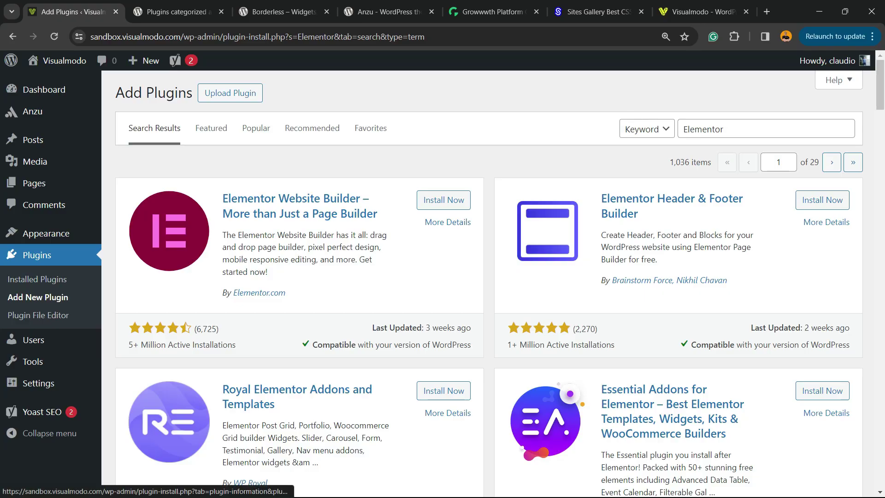
Step: Look through the Elementor search results and install the Elementor Website Builder plugin by Elementor.com
{"action": "scroll", "coordinate": [489, 284], "scroll_direction": "down", "scroll_amount": 20}
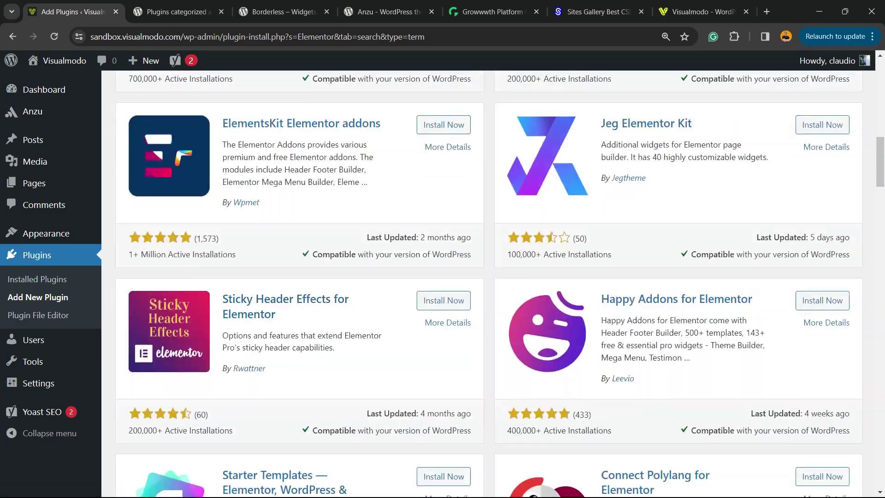
{"action": "scroll", "coordinate": [489, 284], "scroll_direction": "down", "scroll_amount": 5}
{"action": "scroll", "coordinate": [488, 284], "scroll_direction": "up", "scroll_amount": 20}
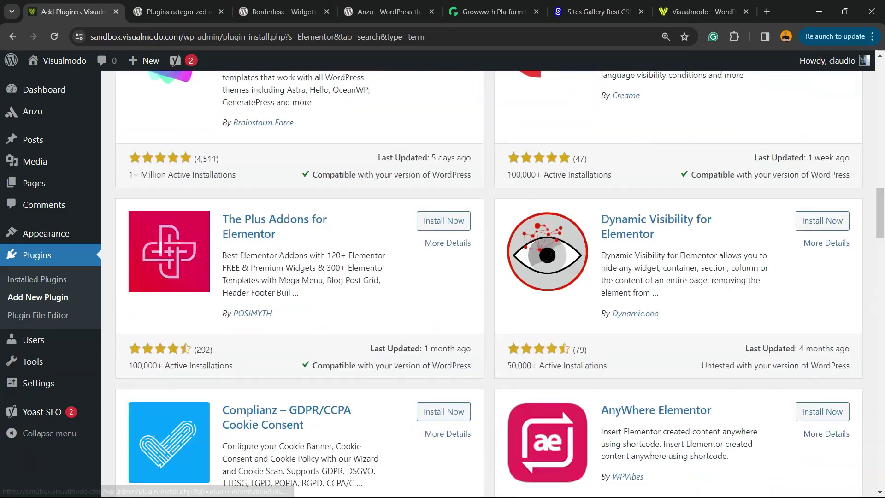
{"action": "left_click_drag", "start_coordinate": [221, 198], "coordinate": [275, 199]}
{"action": "mouse_move", "coordinate": [287, 293]}
{"action": "left_mouse_down"}
{"action": "mouse_move", "coordinate": [236, 294]}
{"action": "mouse_move", "coordinate": [287, 293]}
{"action": "left_mouse_up"}
{"action": "left_click", "coordinate": [444, 200]}
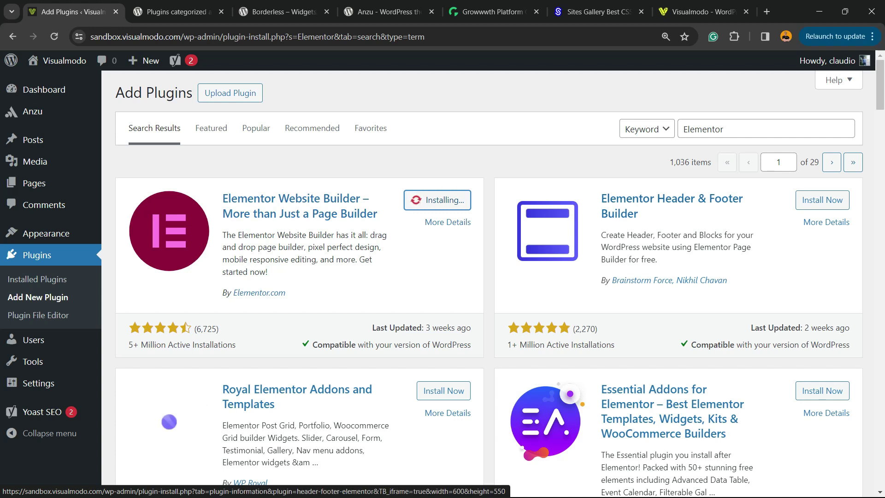
Step: Activate the Elementor Website Builder plugin and look over the list of installed plugins
{"action": "scroll", "coordinate": [443, 200], "scroll_direction": "down", "scroll_amount": 8}
{"action": "scroll", "coordinate": [488, 284], "scroll_direction": "down", "scroll_amount": 3}
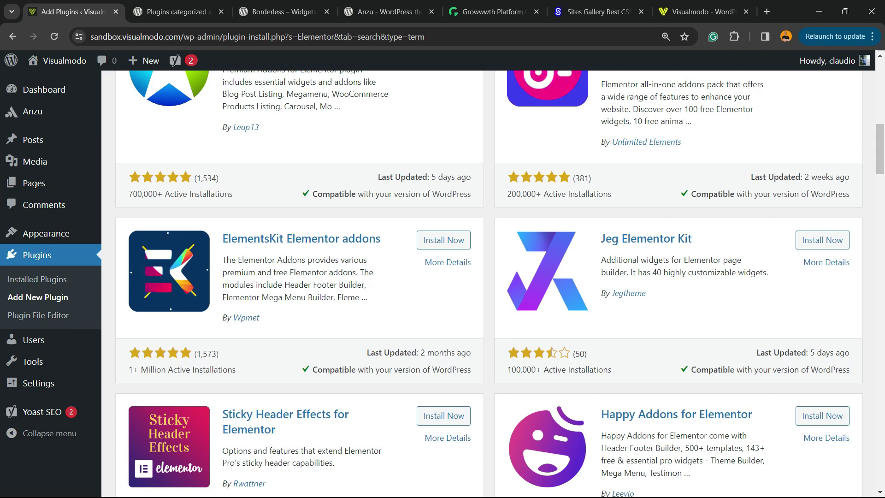
{"action": "scroll", "coordinate": [488, 284], "scroll_direction": "up", "scroll_amount": 10}
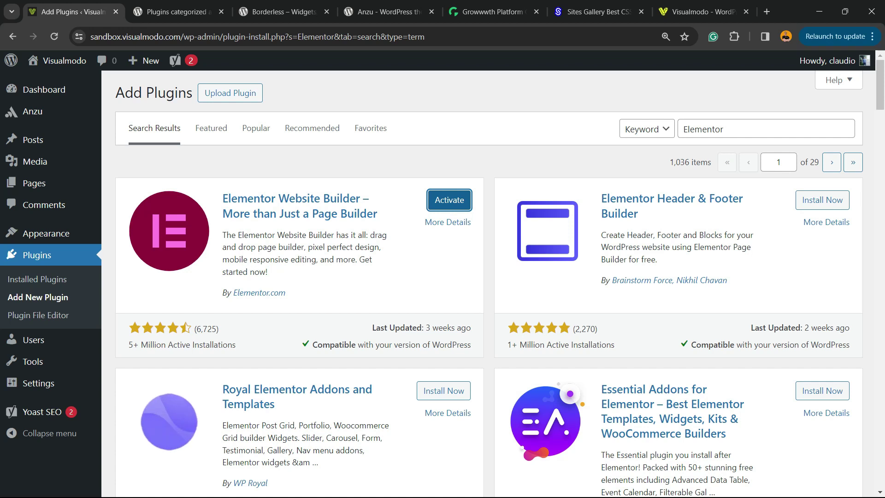
{"action": "key", "text": "Return"}
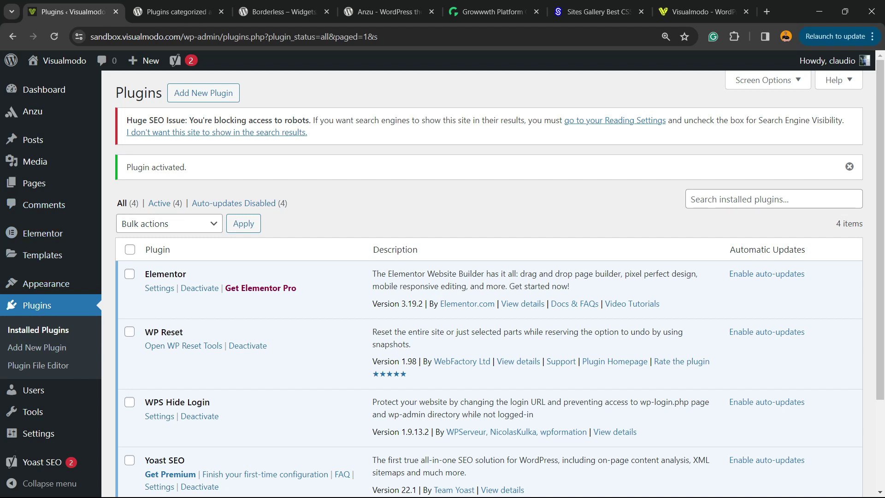
{"action": "scroll", "coordinate": [489, 281], "scroll_direction": "down", "scroll_amount": 3}
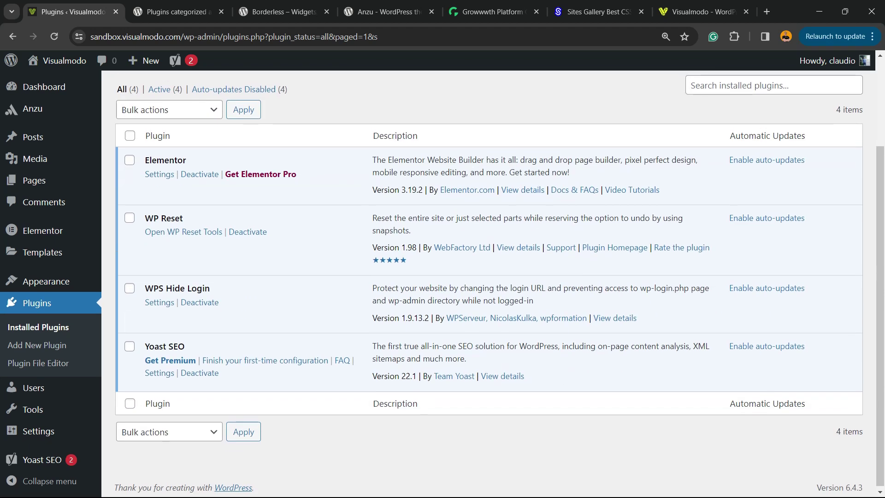
{"action": "scroll", "coordinate": [489, 282], "scroll_direction": "up", "scroll_amount": 3}
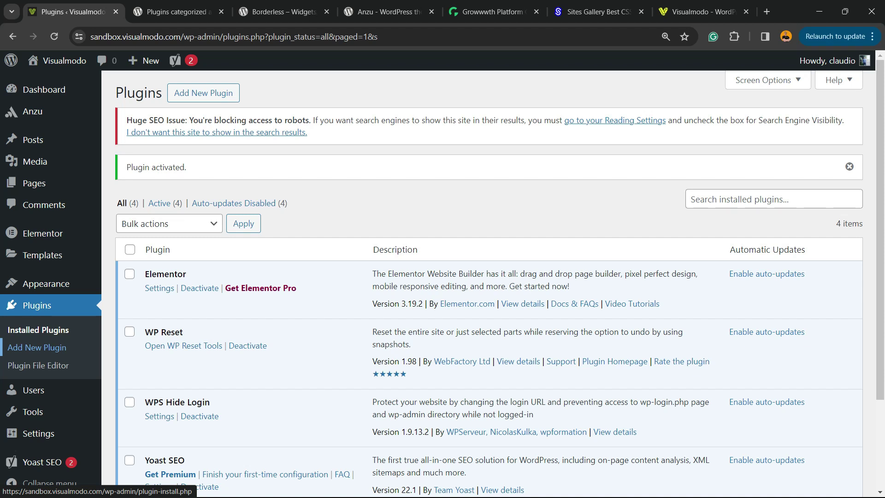
Step: Search the plugins available to add for "Borderless", taking the name from its WordPress.org plugin page
{"action": "left_click", "coordinate": [37, 347]}
{"action": "key", "text": "ctrl+Tab"}
{"action": "key", "text": "ctrl+Tab"}
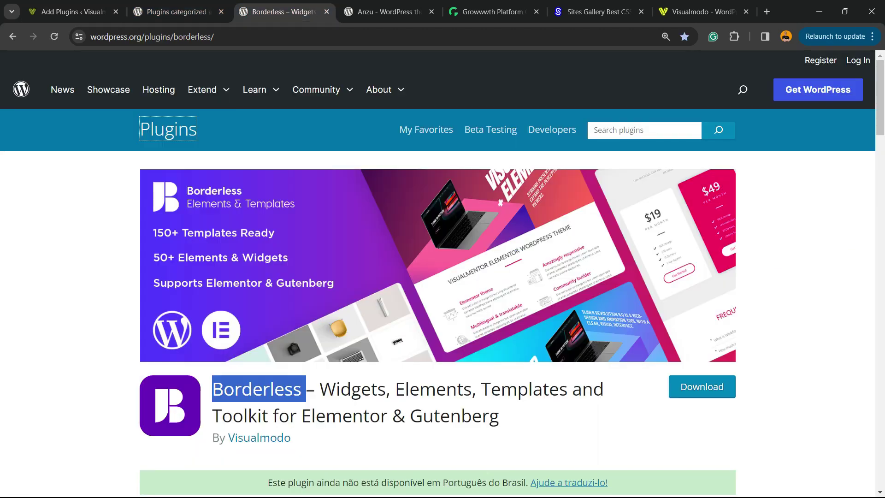
{"action": "triple_click", "coordinate": [258, 389]}
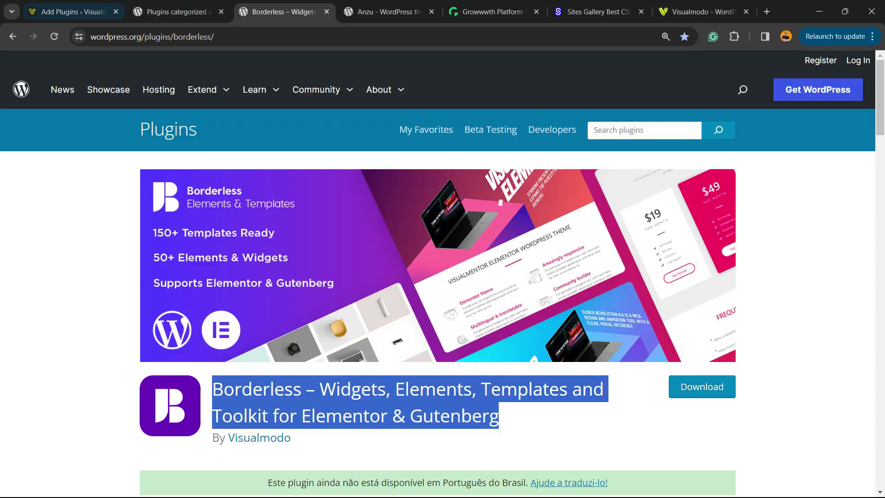
{"action": "left_click", "coordinate": [69, 11]}
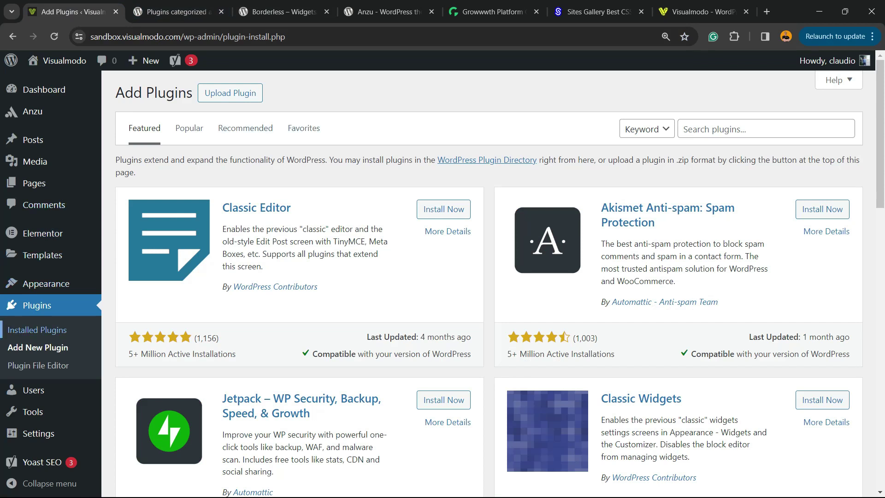
{"action": "left_click", "coordinate": [730, 125]}
{"action": "type", "text": "Borderless"}
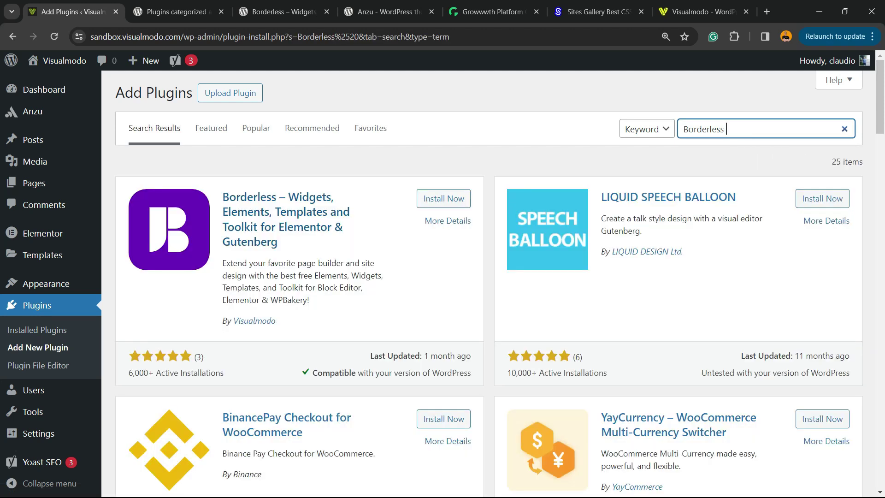
Step: Install the Borderless plugin by Visualmodo from the search results and activate it
{"action": "left_click", "coordinate": [443, 199]}
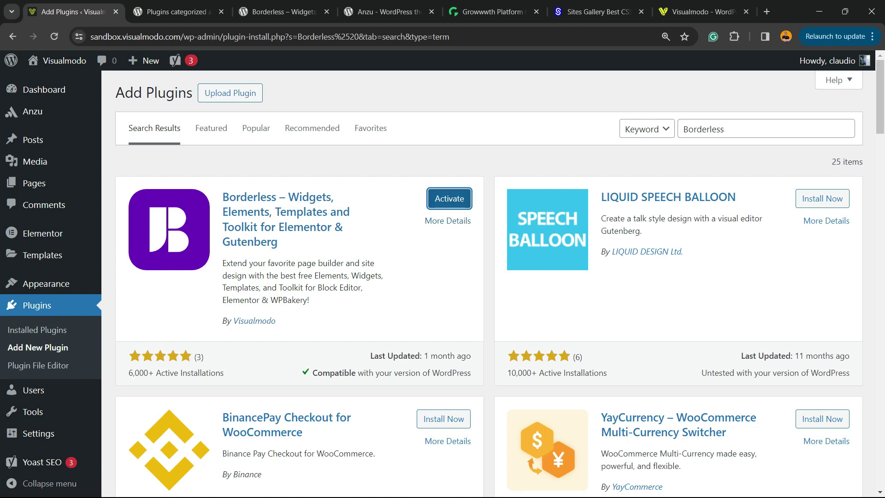
{"action": "left_click", "coordinate": [450, 199]}
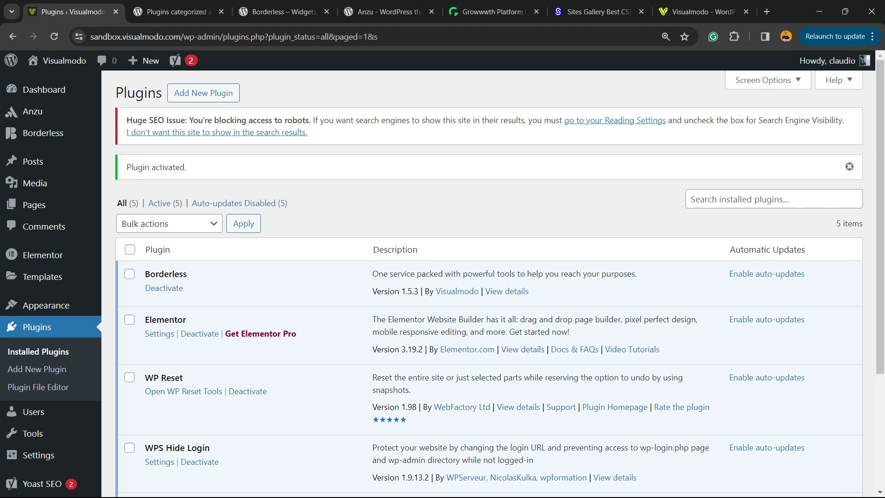
{"action": "double_click", "coordinate": [165, 320]}
{"action": "double_click", "coordinate": [165, 274]}
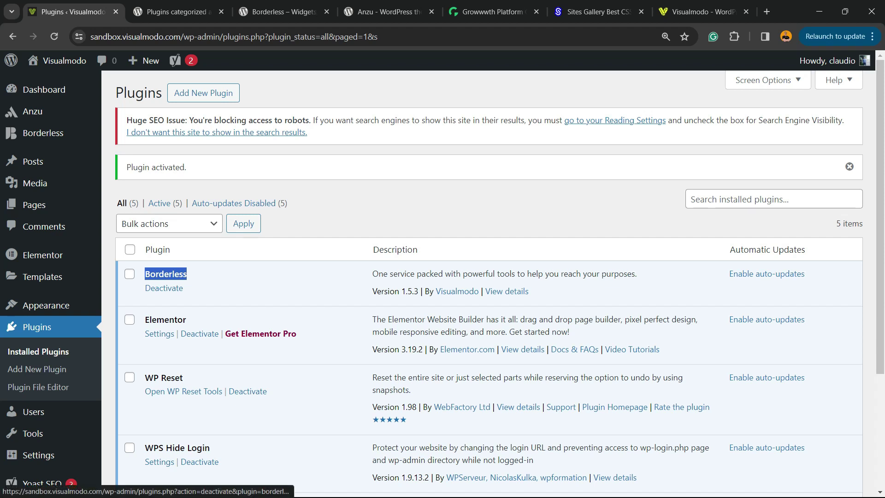
Step: Deactivate the Borderless plugin in the installed plugins list and delete it from the site
{"action": "scroll", "coordinate": [489, 277], "scroll_direction": "down", "scroll_amount": 3}
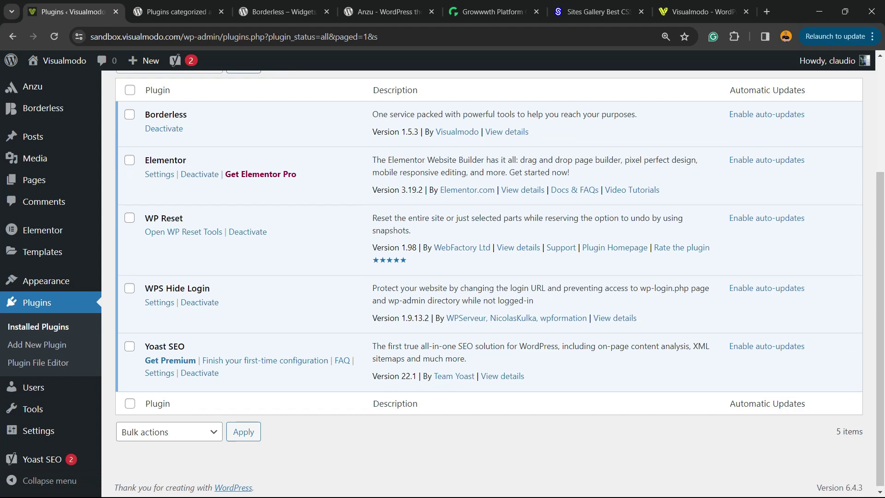
{"action": "scroll", "coordinate": [488, 277], "scroll_direction": "up", "scroll_amount": 3}
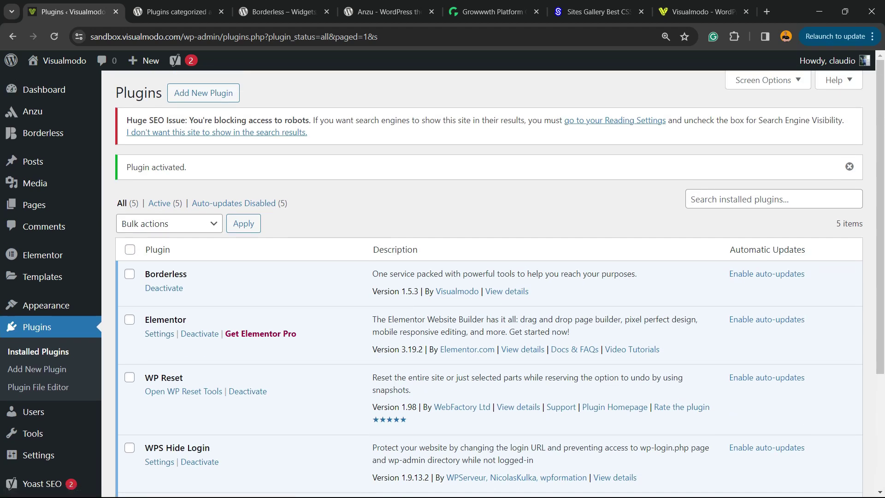
{"action": "scroll", "coordinate": [488, 277], "scroll_direction": "down", "scroll_amount": 3}
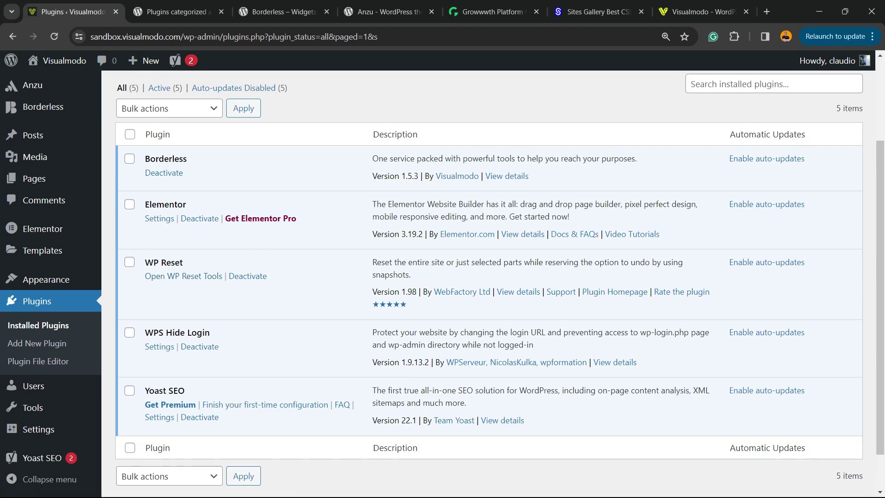
{"action": "left_click", "coordinate": [164, 173]}
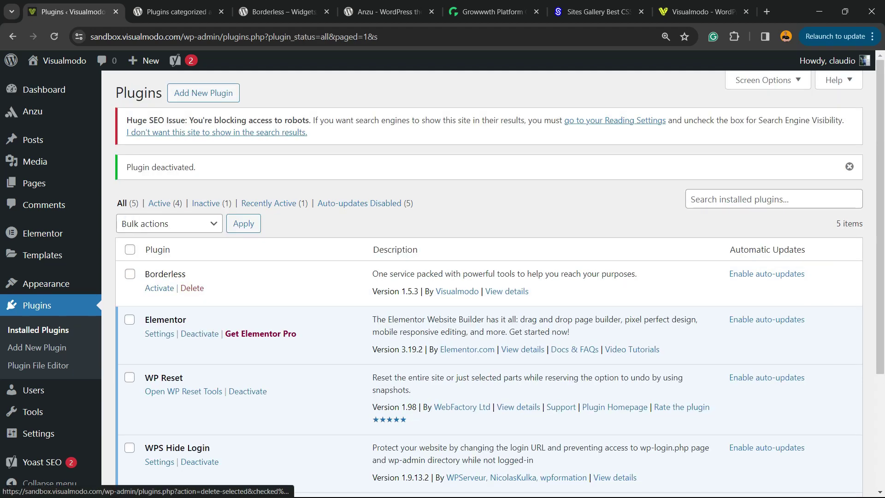
{"action": "left_click", "coordinate": [192, 289]}
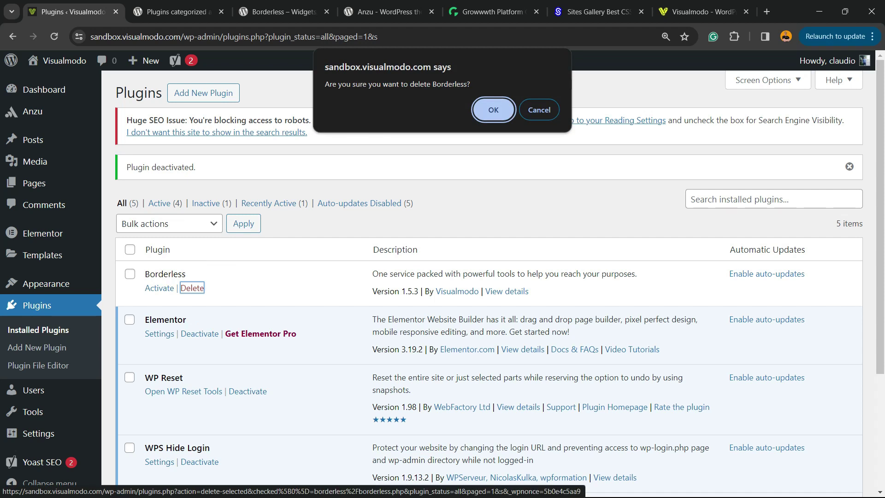
{"action": "key", "text": "Return"}
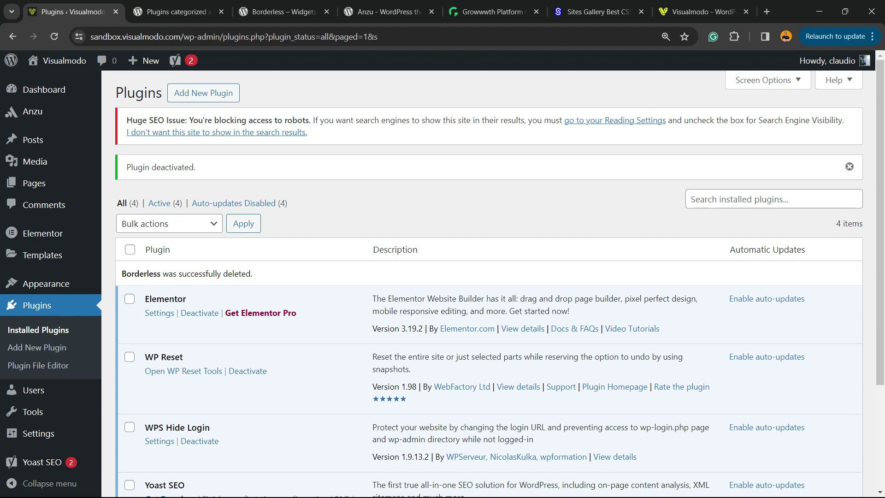
Step: Download the Borderless plugin zip file from its WordPress.org plugin page
{"action": "key", "text": "ctrl+Tab"}
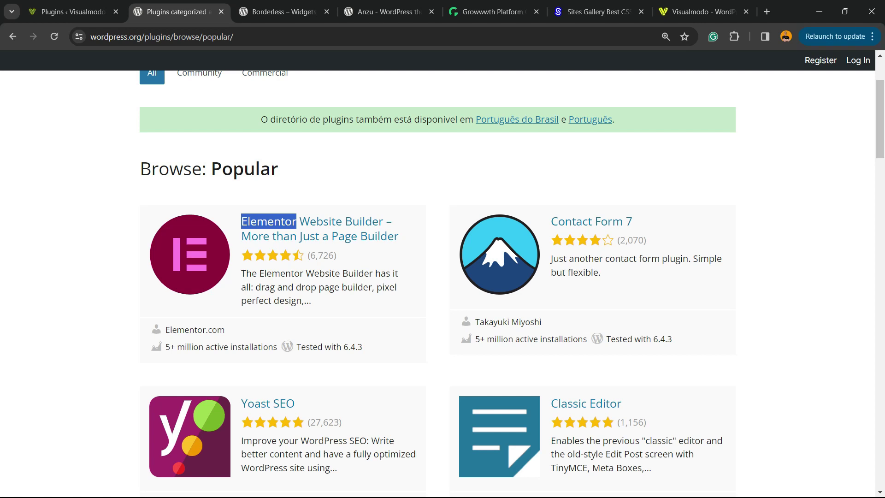
{"action": "key", "text": "ctrl+Tab"}
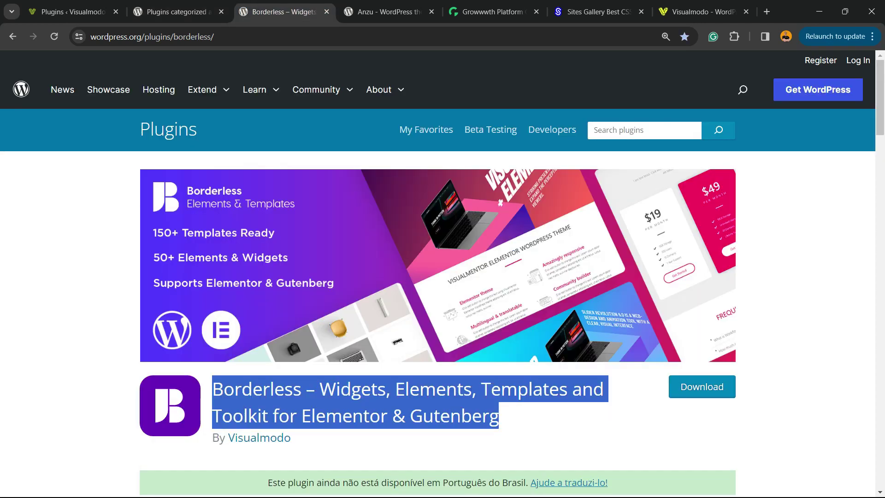
{"action": "left_click", "coordinate": [703, 386]}
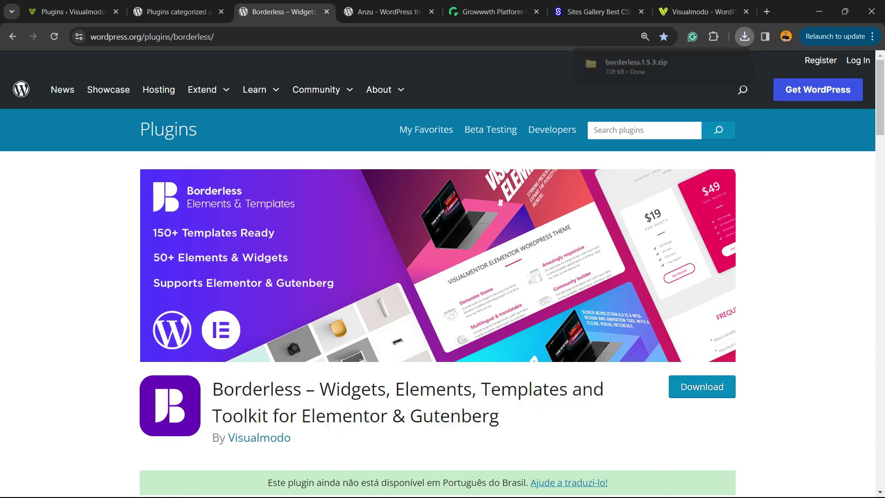
{"action": "triple_click", "coordinate": [405, 401]}
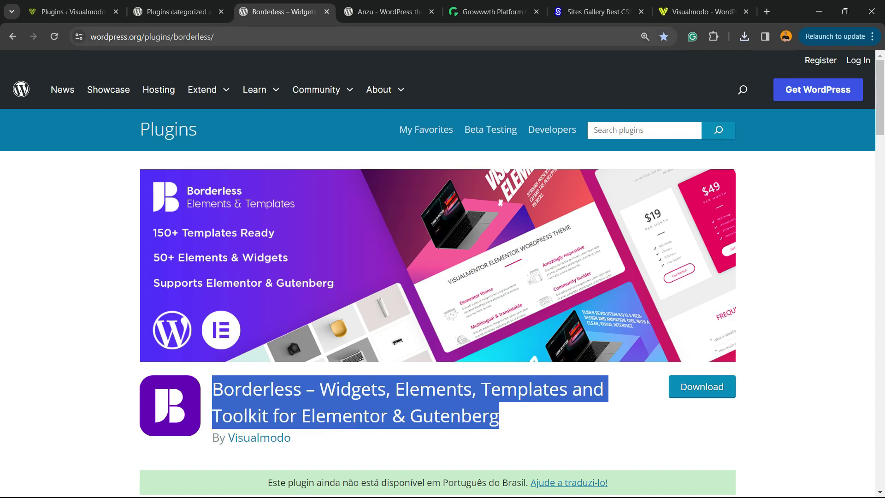
{"action": "left_click", "coordinate": [153, 37]}
{"action": "left_click", "coordinate": [175, 12]}
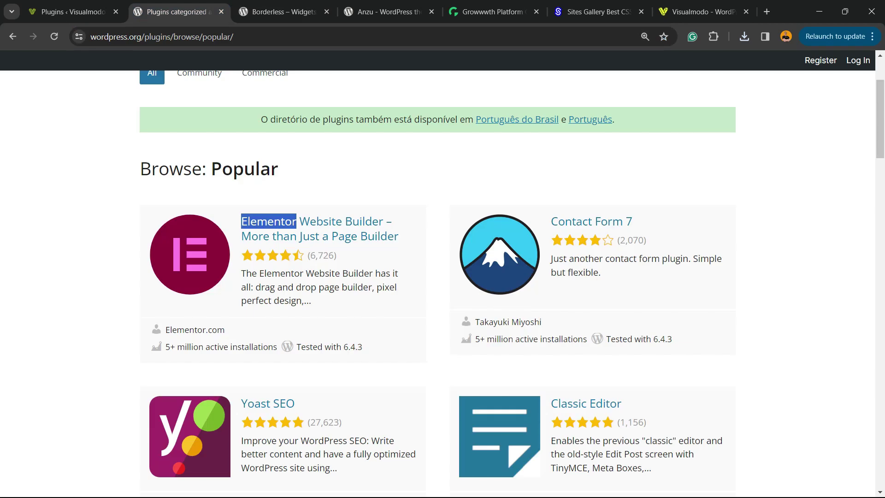
Step: Return to the site's admin and open the upload form for adding a plugin in .zip format
{"action": "left_click", "coordinate": [72, 11]}
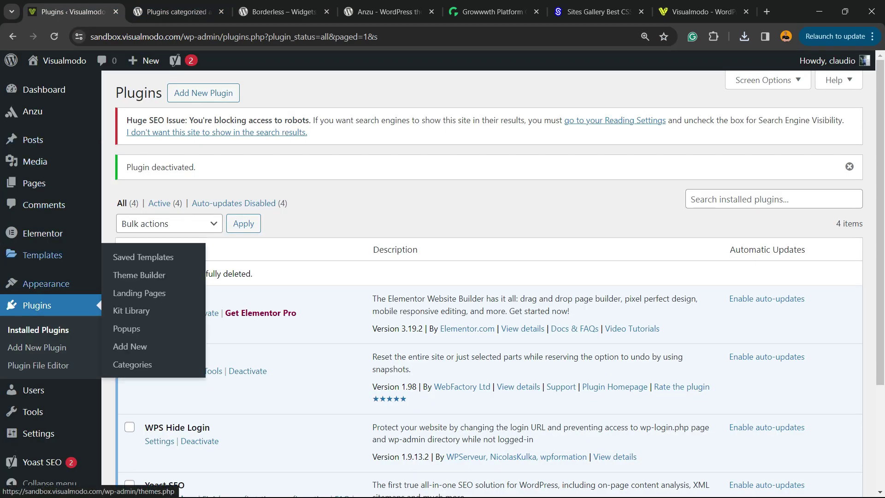
{"action": "mouse_move", "coordinate": [46, 284]}
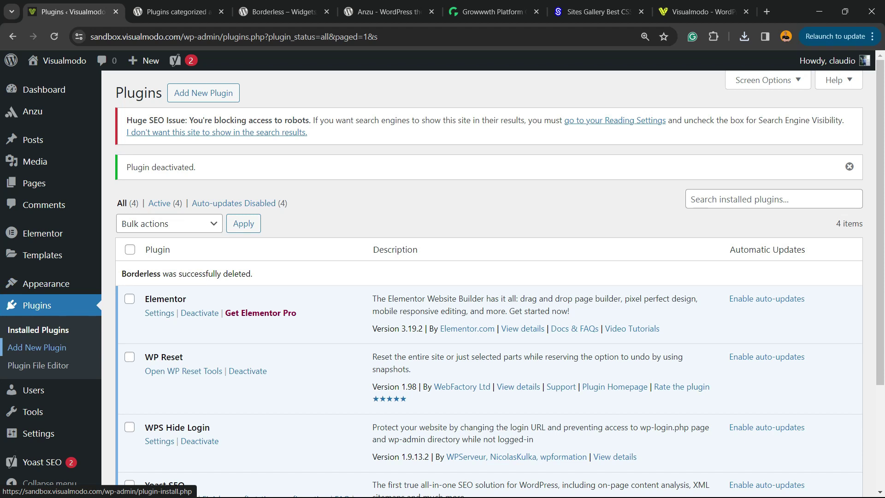
{"action": "left_click", "coordinate": [50, 348]}
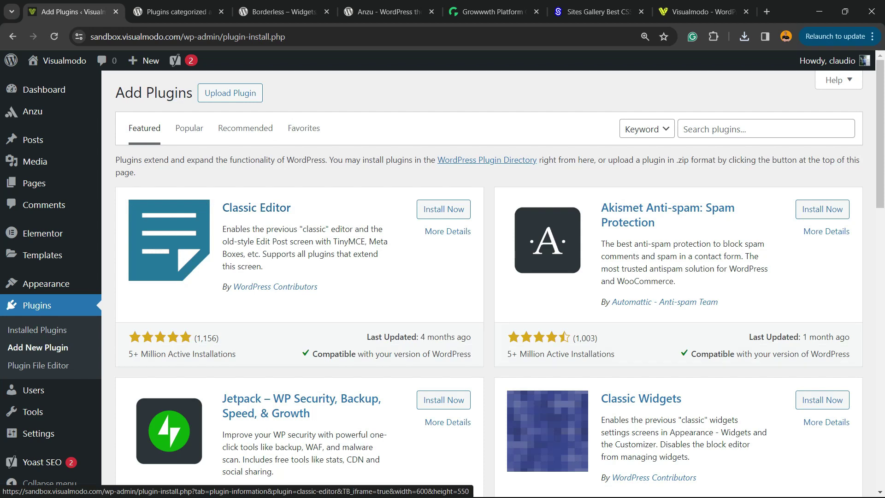
{"action": "triple_click", "coordinate": [169, 93]}
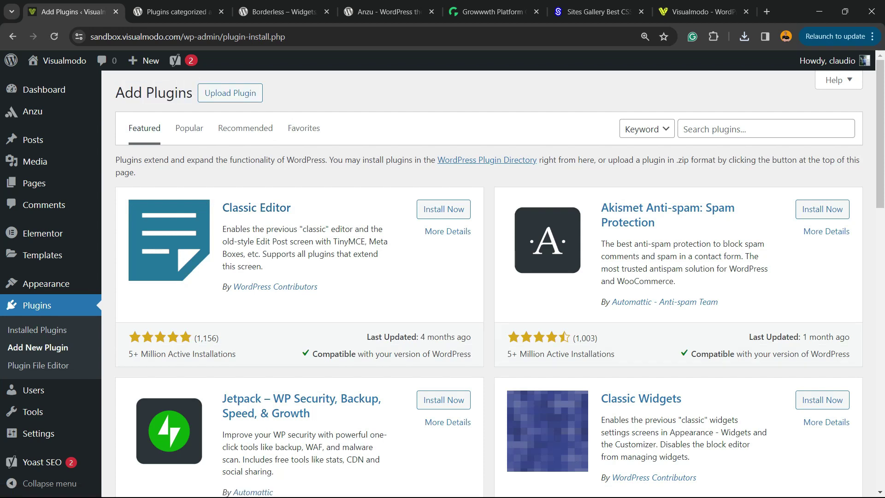
{"action": "left_click_drag", "start_coordinate": [256, 93], "coordinate": [204, 92]}
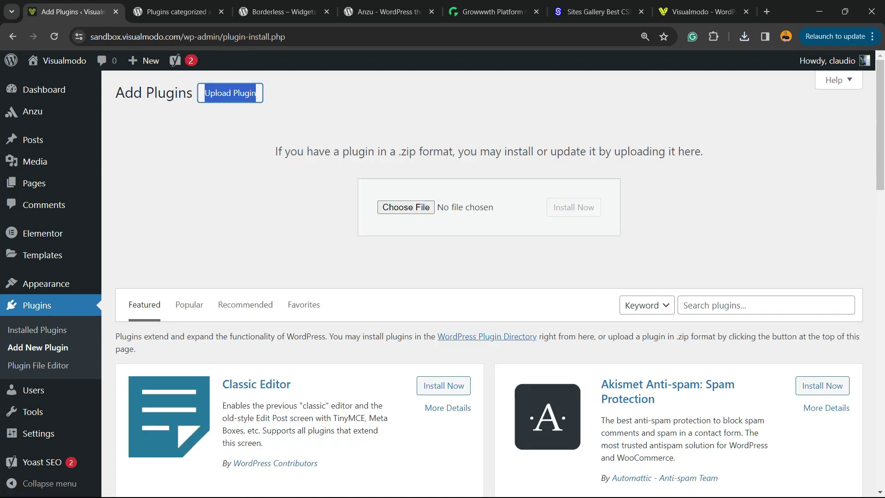
{"action": "triple_click", "coordinate": [489, 151]}
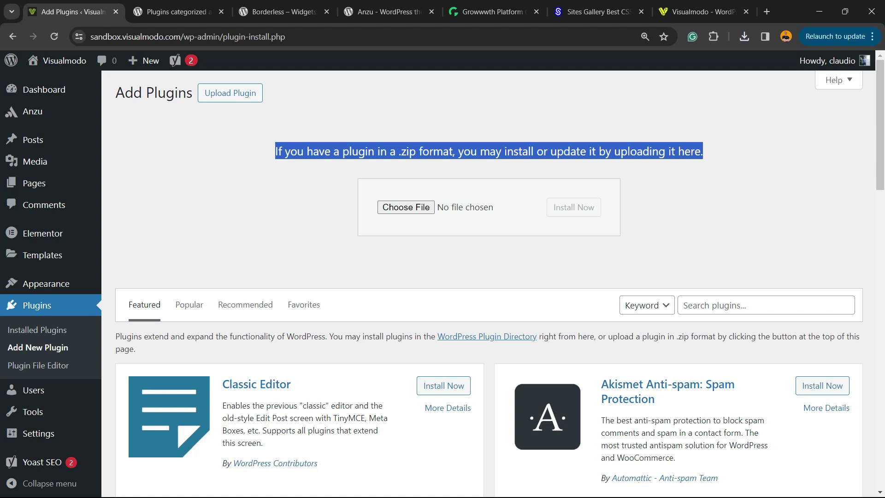
{"action": "left_click", "coordinate": [488, 151]}
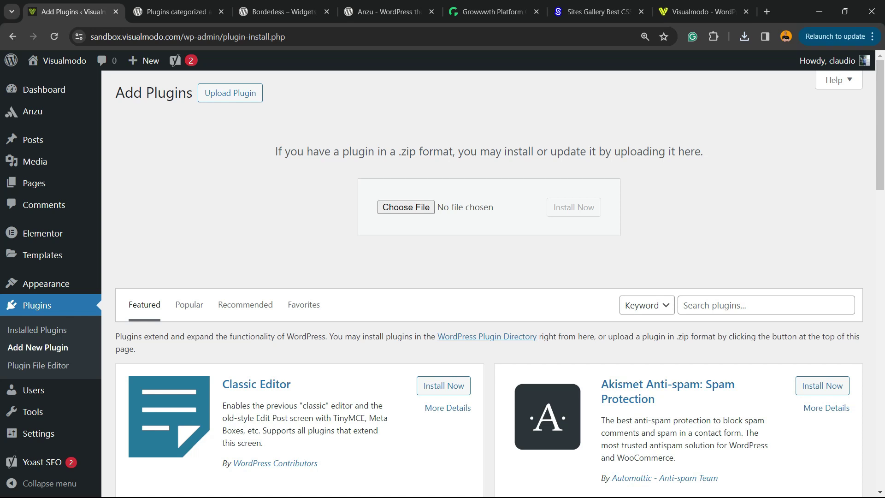
{"action": "left_click_drag", "start_coordinate": [576, 151], "coordinate": [703, 151]}
Step: Choose the borderless.1.5.3 zip file from the Downloads folder and install the plugin from it
{"action": "left_click", "coordinate": [392, 208]}
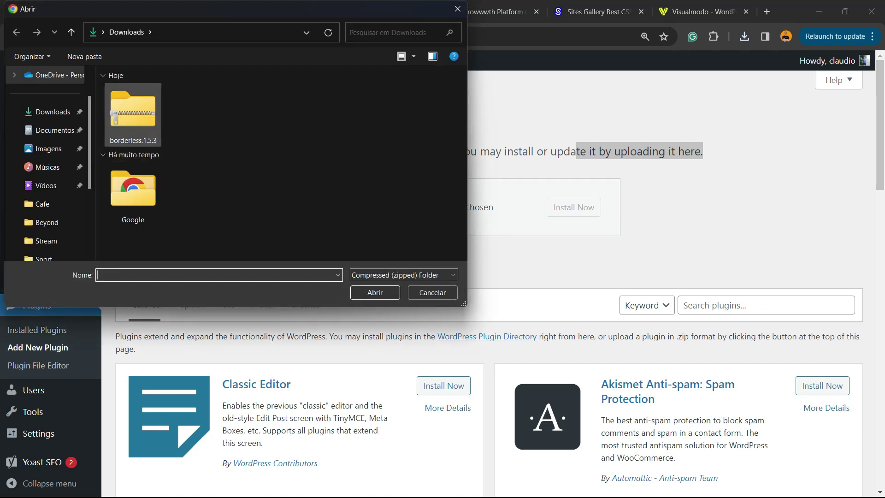
{"action": "left_click", "coordinate": [139, 121]}
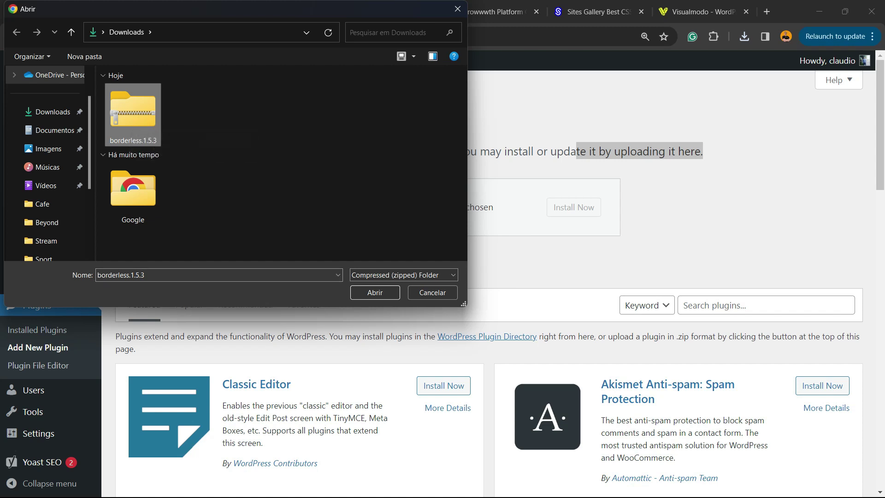
{"action": "key", "text": "Return"}
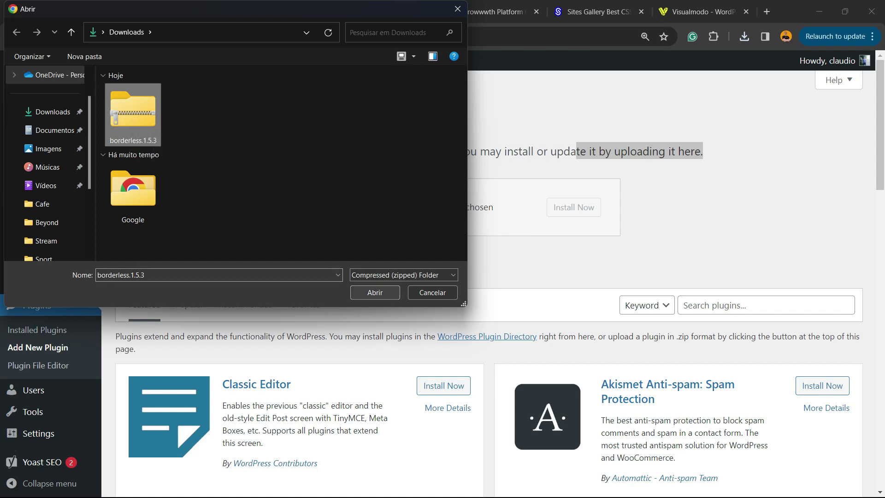
{"action": "left_click", "coordinate": [575, 207]}
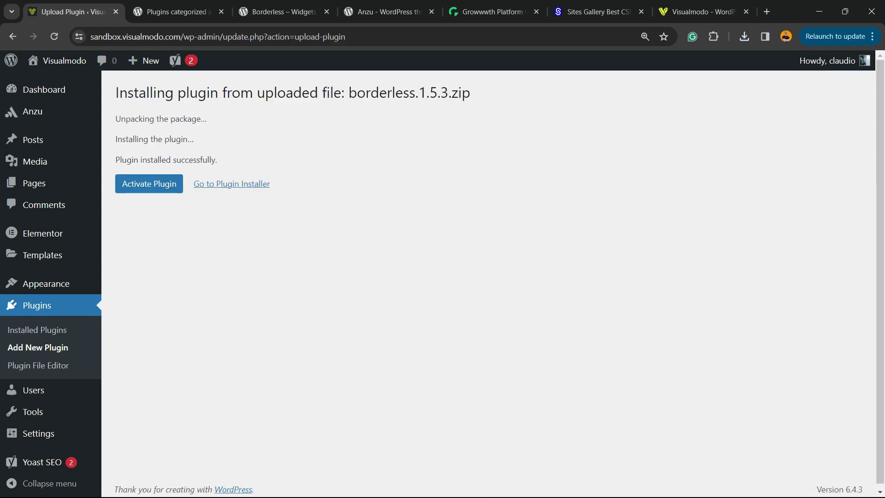
{"action": "key", "text": "ctrl+plus"}
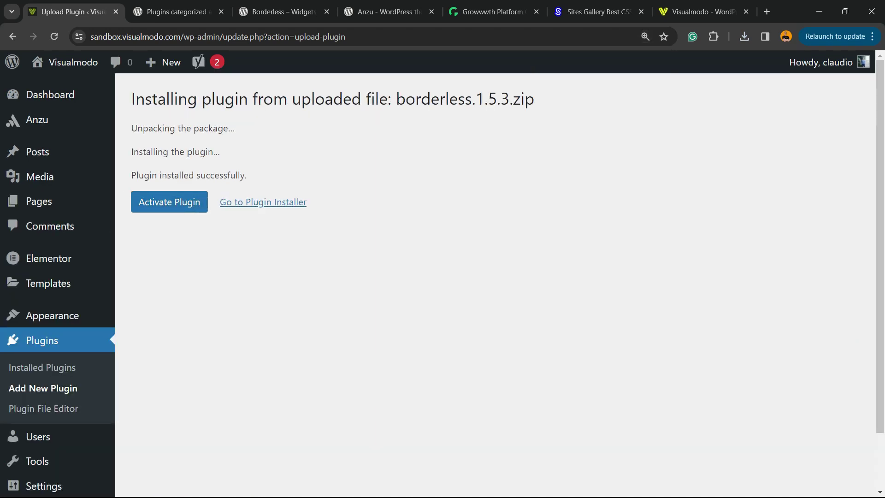
Step: Activate the plugin installed from borderless.1.5.3.zip and review it in the installed plugins list
{"action": "left_click_drag", "start_coordinate": [132, 128], "coordinate": [235, 128]}
{"action": "left_click_drag", "start_coordinate": [131, 151], "coordinate": [220, 152]}
{"action": "left_click_drag", "start_coordinate": [131, 175], "coordinate": [247, 175]}
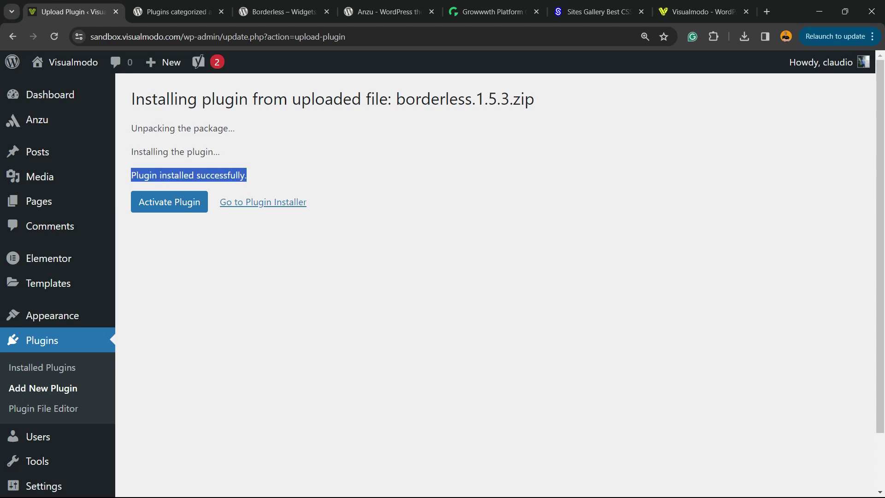
{"action": "left_click", "coordinate": [159, 203]}
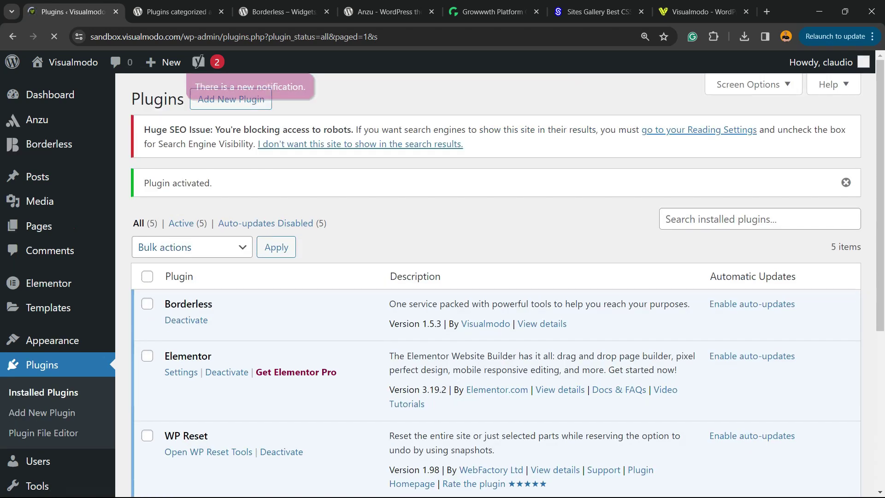
{"action": "double_click", "coordinate": [188, 304]}
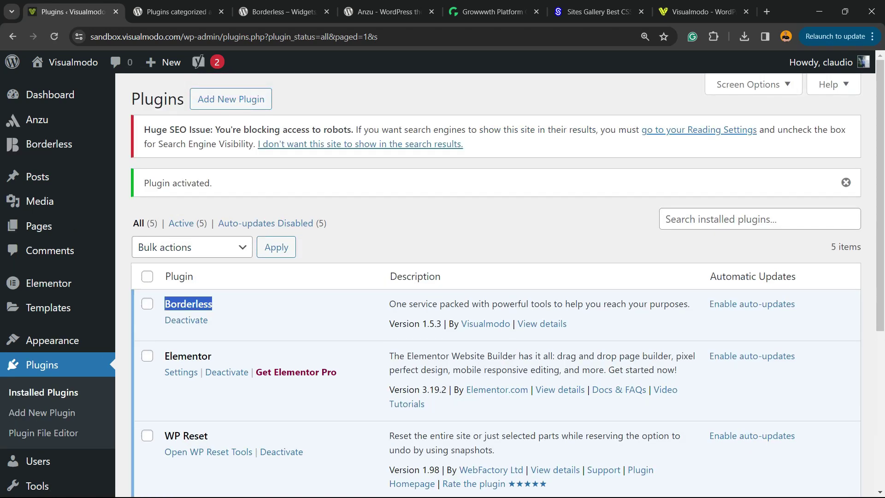
{"action": "scroll", "coordinate": [495, 277], "scroll_direction": "down", "scroll_amount": 3}
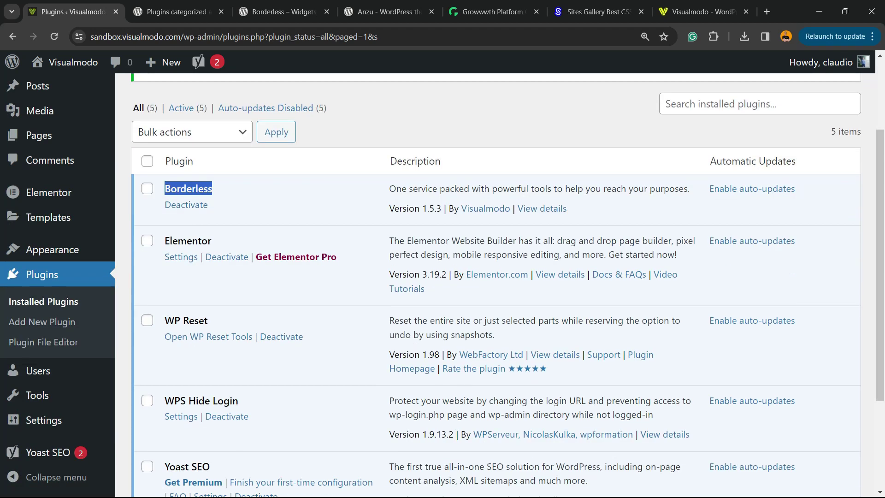
{"action": "scroll", "coordinate": [495, 276], "scroll_direction": "down", "scroll_amount": 3}
{"action": "scroll", "coordinate": [496, 277], "scroll_direction": "up", "scroll_amount": 5}
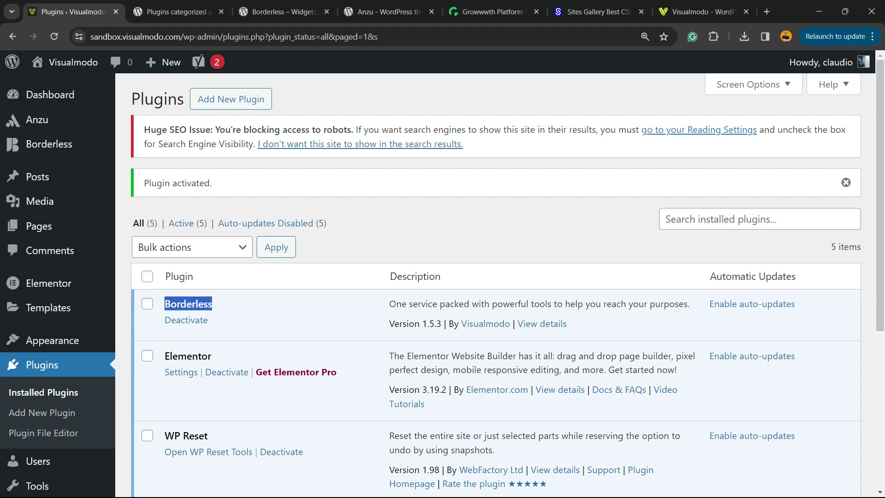
Step: Open the page for adding new plugins and search the plugin directory for "contact"
{"action": "scroll", "coordinate": [496, 277], "scroll_direction": "down", "scroll_amount": 3}
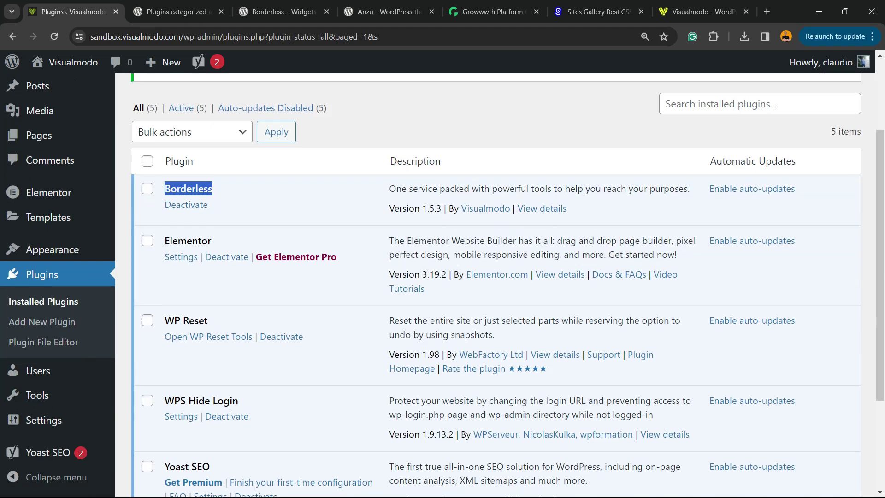
{"action": "left_click", "coordinate": [41, 322]}
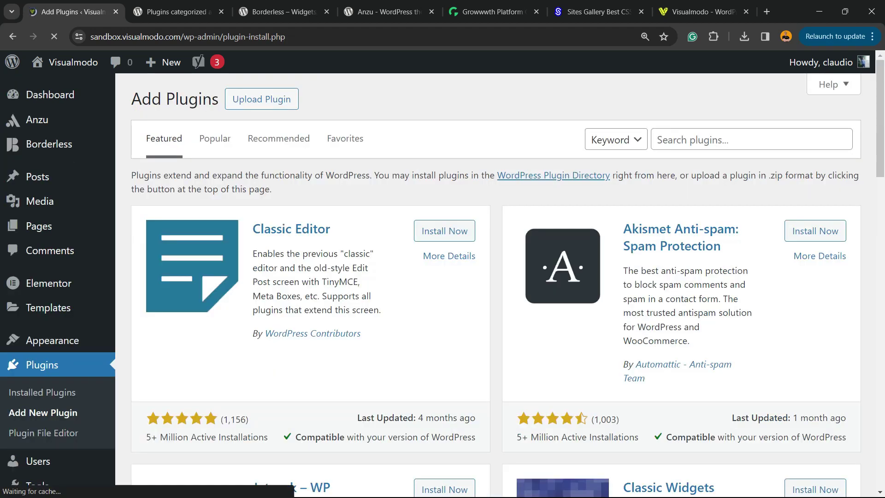
{"action": "left_click", "coordinate": [720, 140]}
{"action": "type", "text": "contact"}
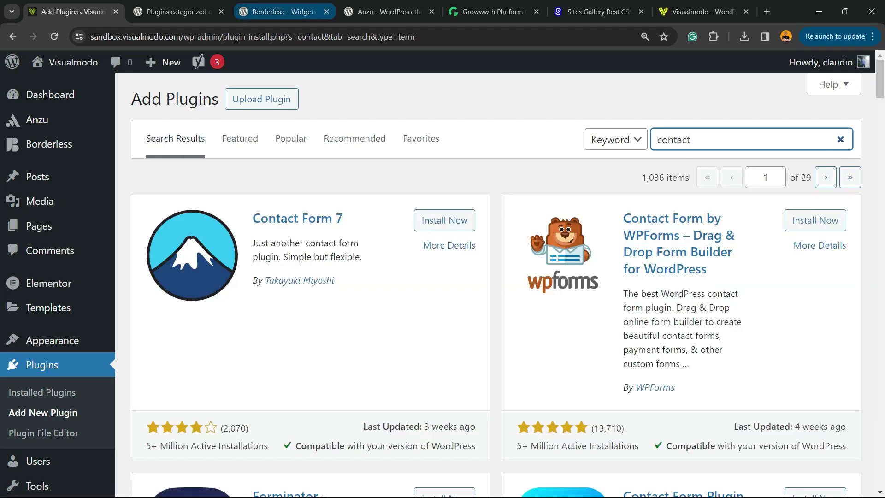
Step: Reduce the page zoom and examine the plugins offered in the "contact" search results
{"action": "scroll", "coordinate": [501, 284], "scroll_direction": "down", "scroll_amount": 3}
{"action": "key", "text": "ctrl+minus"}
{"action": "key", "text": "ctrl+minus"}
{"action": "key", "text": "ctrl+plus"}
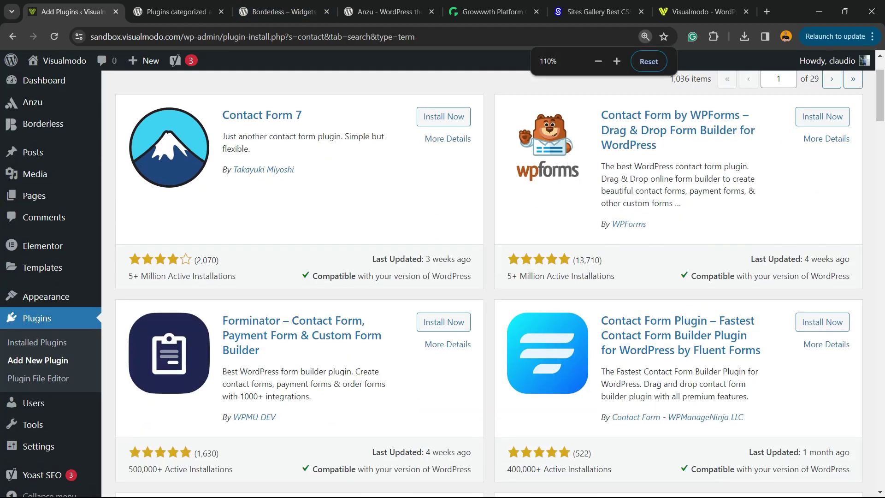
{"action": "scroll", "coordinate": [501, 284], "scroll_direction": "up", "scroll_amount": 3}
{"action": "key", "text": "ctrl+minus"}
{"action": "key", "text": "ctrl+minus"}
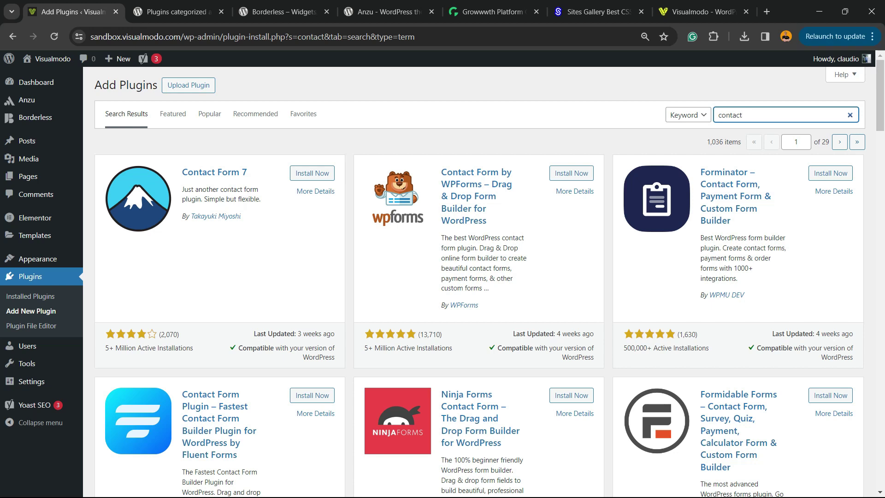
{"action": "scroll", "coordinate": [479, 281], "scroll_direction": "down", "scroll_amount": 9}
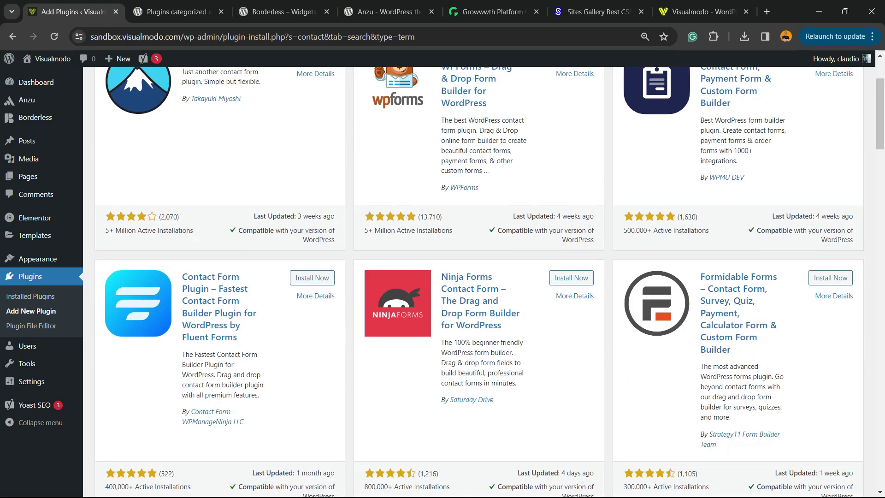
{"action": "scroll", "coordinate": [480, 281], "scroll_direction": "down", "scroll_amount": 10}
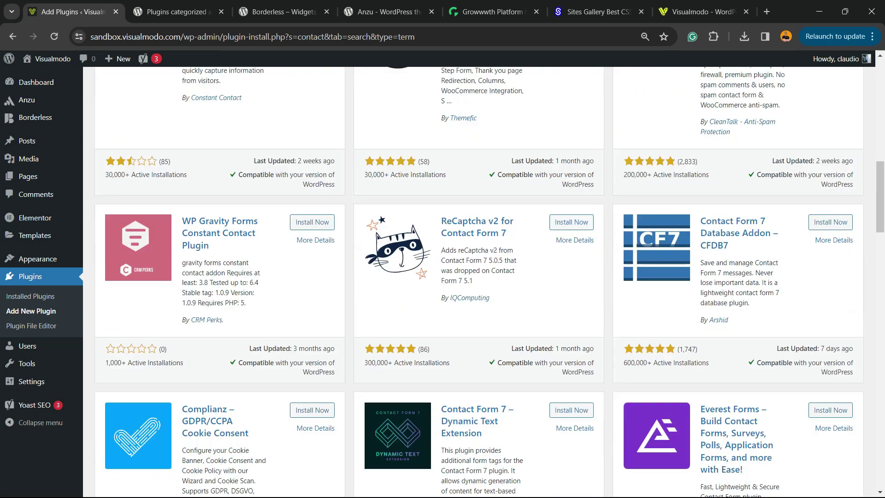
{"action": "scroll", "coordinate": [480, 281], "scroll_direction": "up", "scroll_amount": 20}
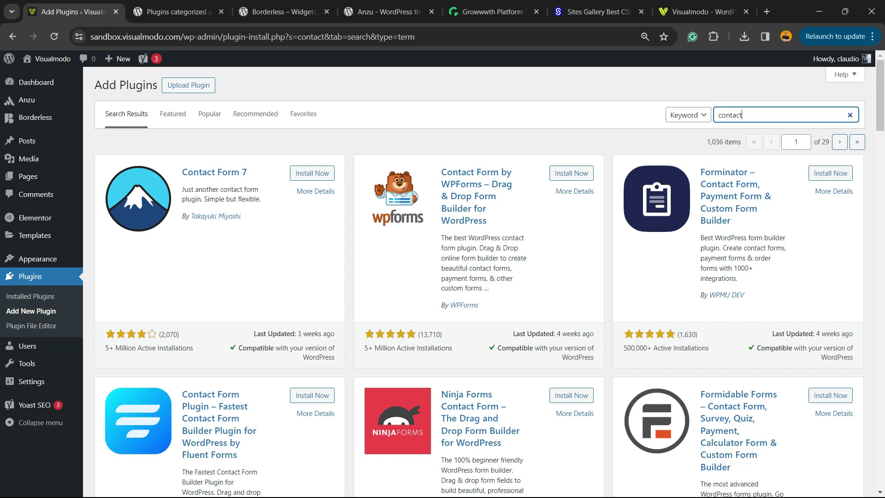
{"action": "key", "text": "Return"}
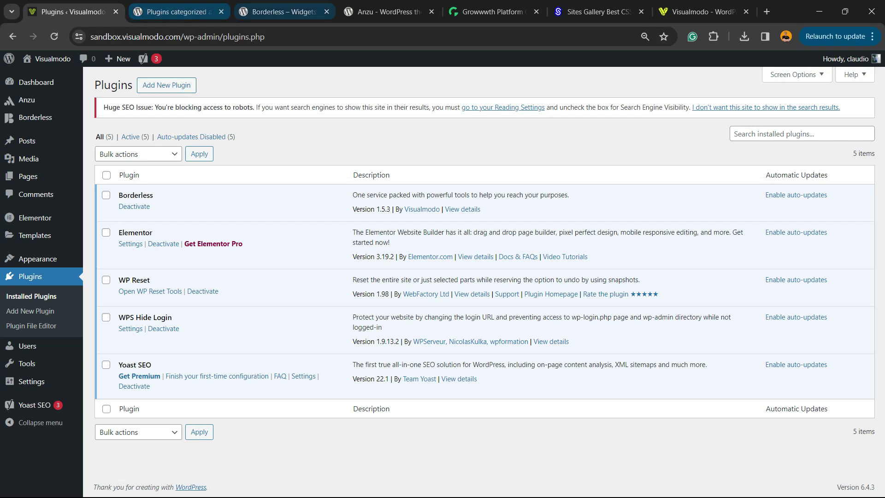
Step: View the Borderless plugin page and the Anzu theme page on WordPress.org, highlighting their titles
{"action": "left_click", "coordinate": [283, 11]}
{"action": "left_click", "coordinate": [199, 410]}
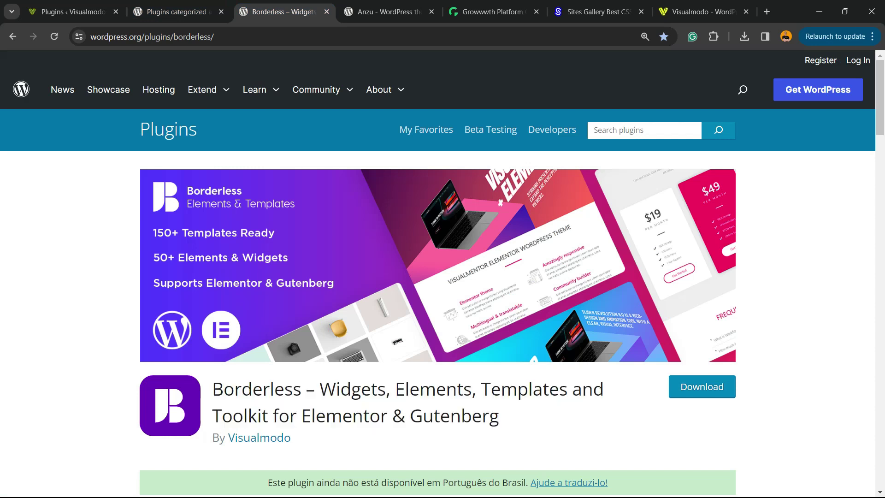
{"action": "double_click", "coordinate": [434, 389]}
{"action": "double_click", "coordinate": [525, 388]}
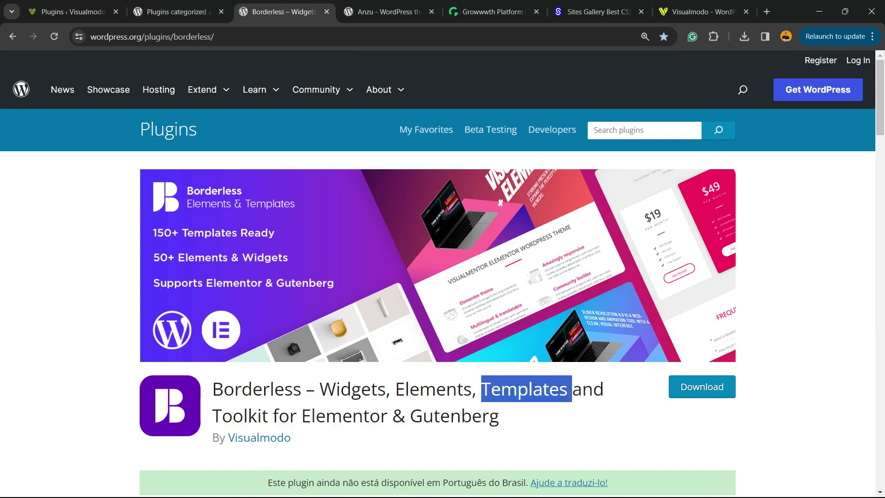
{"action": "triple_click", "coordinate": [524, 388]}
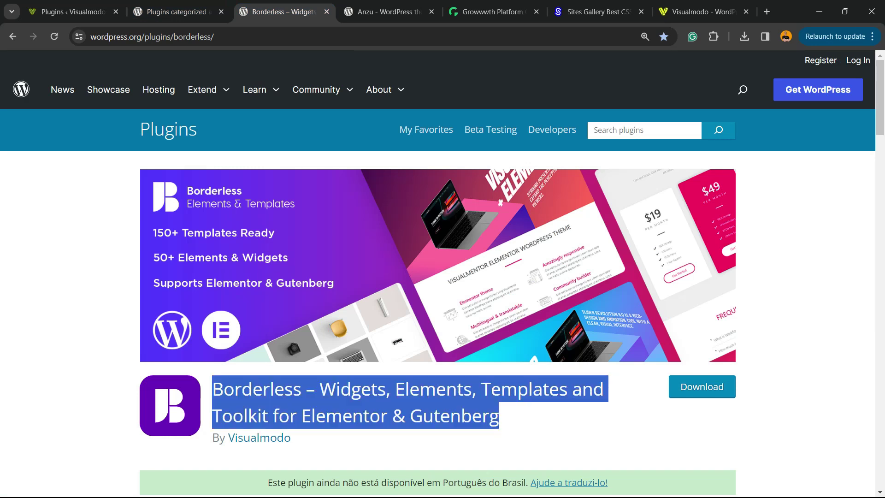
{"action": "left_click", "coordinate": [387, 11]}
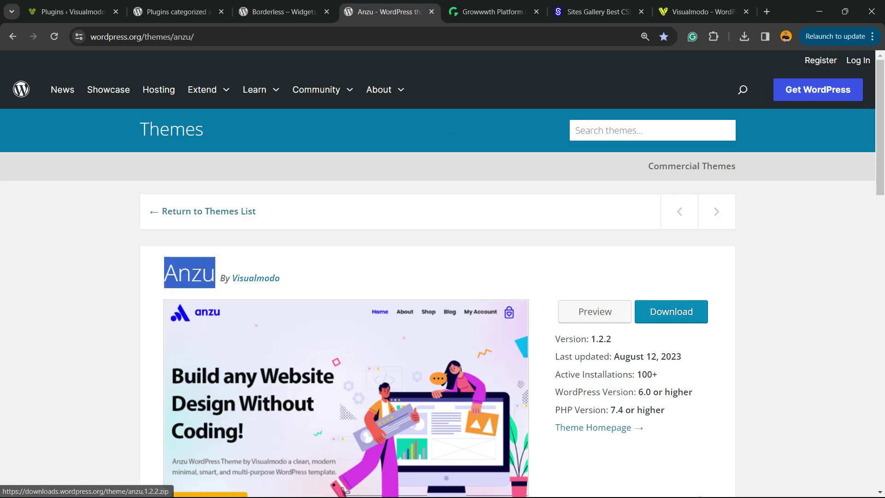
{"action": "left_click_drag", "start_coordinate": [165, 273], "coordinate": [215, 294]}
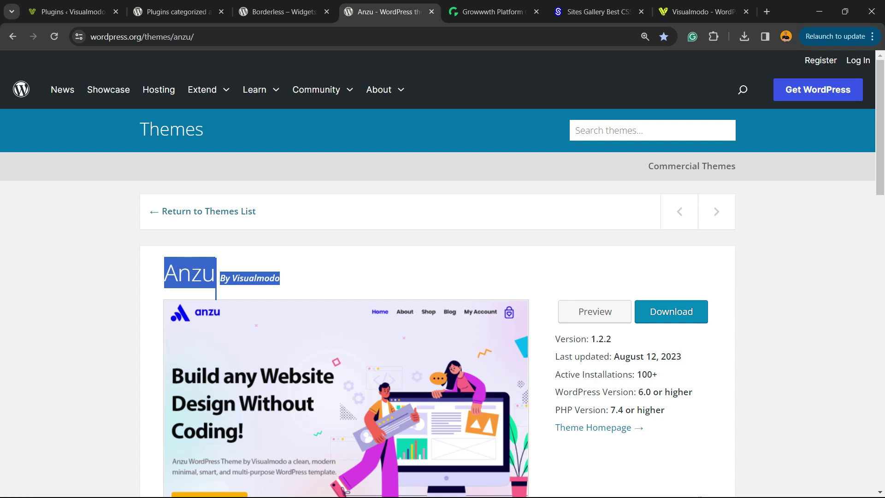
Step: Switch to the Growwwth website and look through its listed sites with their publishing and copywriting prices
{"action": "key", "text": "ctrl+Tab"}
{"action": "scroll", "coordinate": [438, 295], "scroll_direction": "down", "scroll_amount": 20}
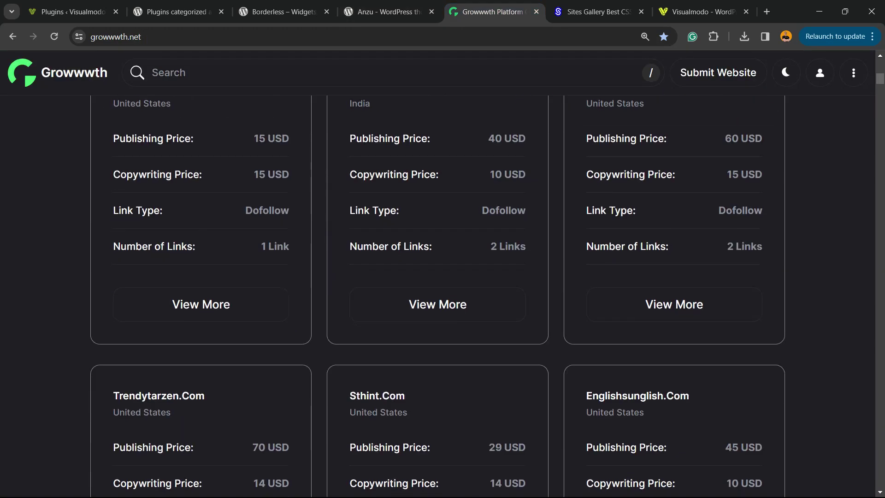
{"action": "scroll", "coordinate": [438, 295], "scroll_direction": "down", "scroll_amount": 7}
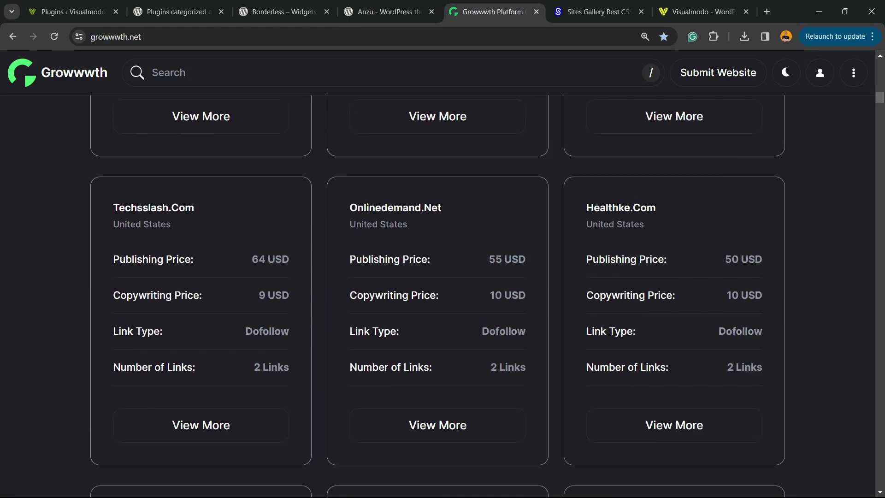
{"action": "scroll", "coordinate": [438, 295], "scroll_direction": "down", "scroll_amount": 20}
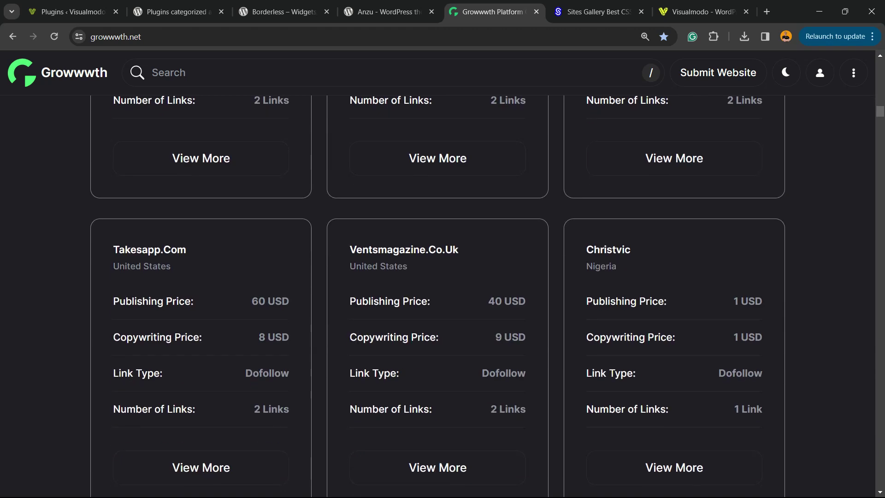
{"action": "scroll", "coordinate": [438, 295], "scroll_direction": "down", "scroll_amount": 20}
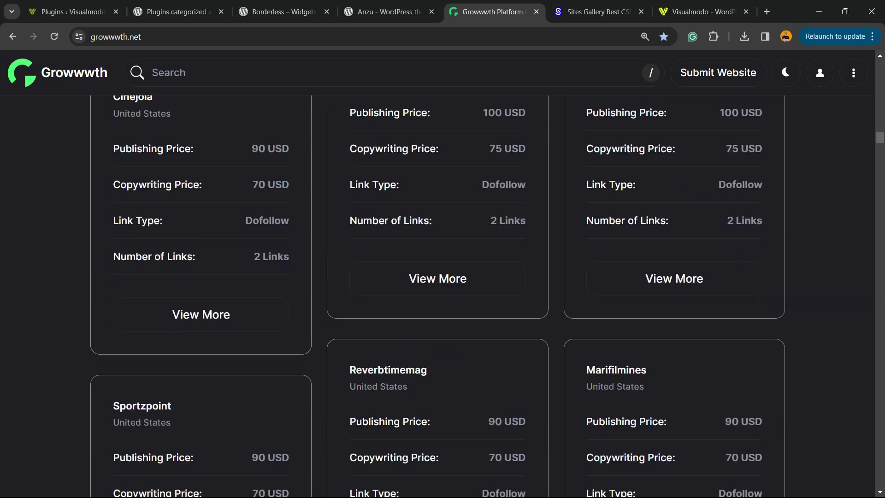
Step: Switch to the Sites Gallery website and look through its showcased website designs
{"action": "key", "text": "ctrl+Tab"}
{"action": "scroll", "coordinate": [438, 295], "scroll_direction": "down", "scroll_amount": 15}
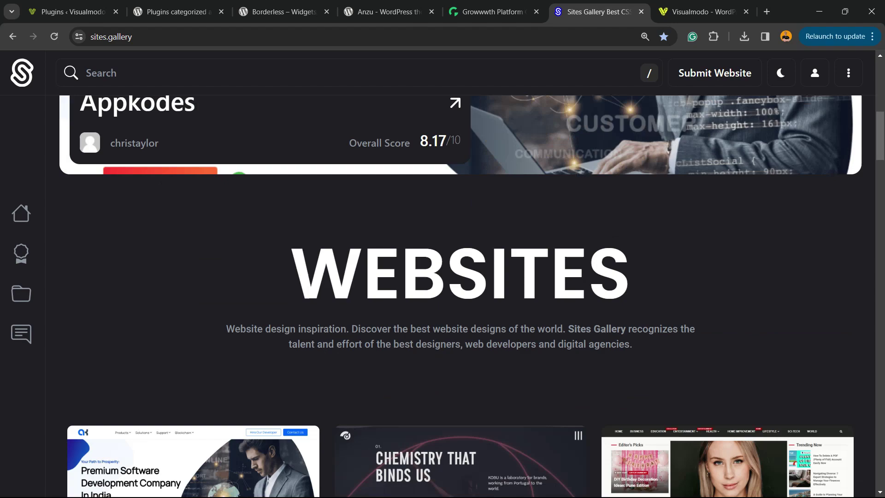
{"action": "scroll", "coordinate": [461, 296], "scroll_direction": "down", "scroll_amount": 20}
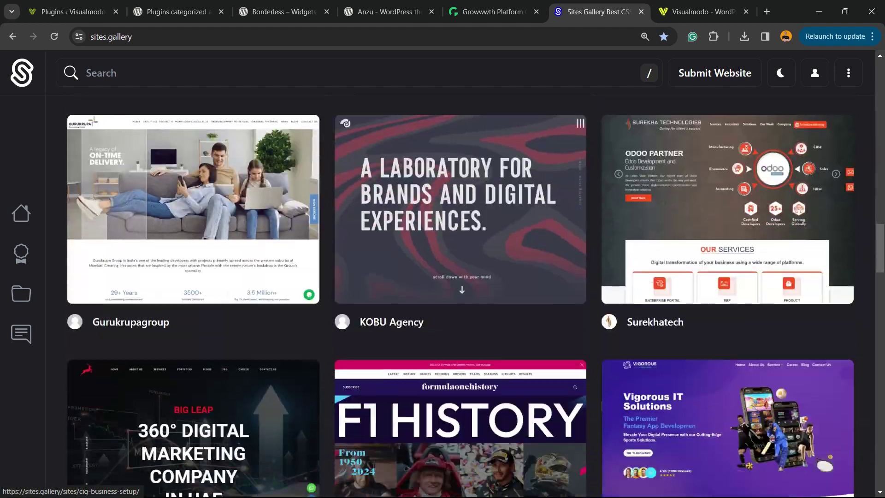
{"action": "scroll", "coordinate": [460, 295], "scroll_direction": "down", "scroll_amount": 20}
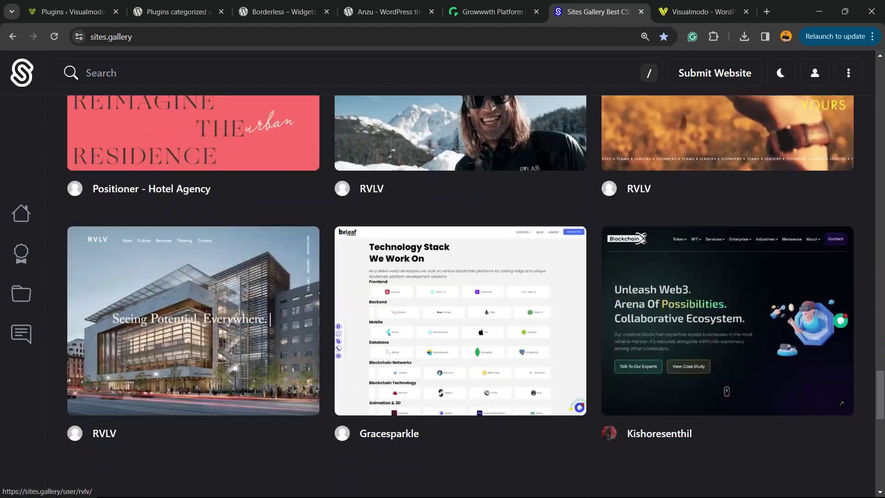
Step: Open the Templates Library on the Visualmodo website and look through the available templates
{"action": "key", "text": "ctrl+Tab"}
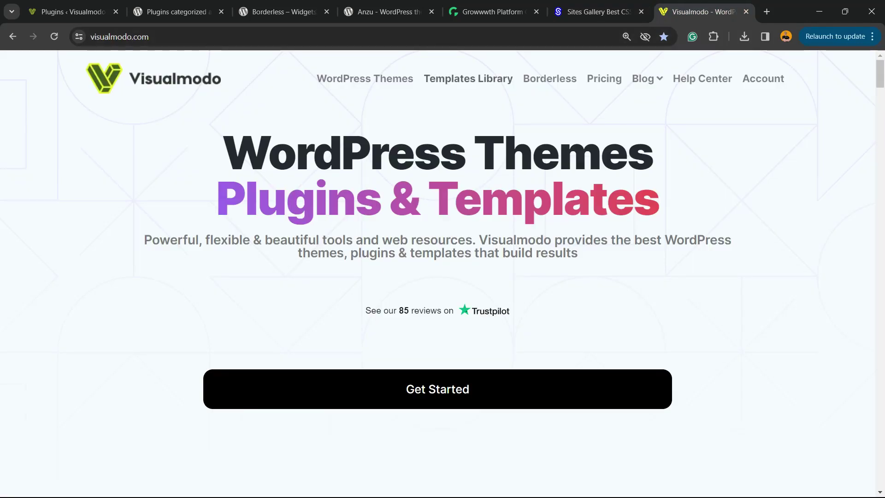
{"action": "left_click", "coordinate": [468, 78]}
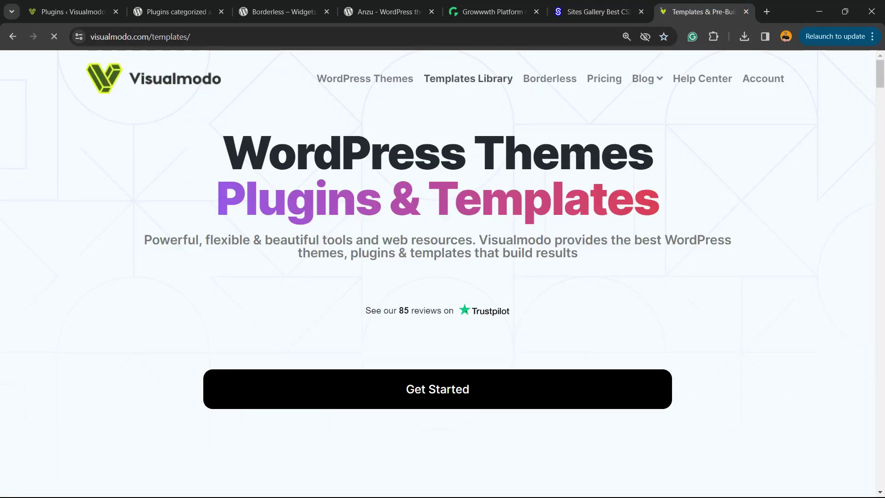
{"action": "scroll", "coordinate": [438, 276], "scroll_direction": "down", "scroll_amount": 10}
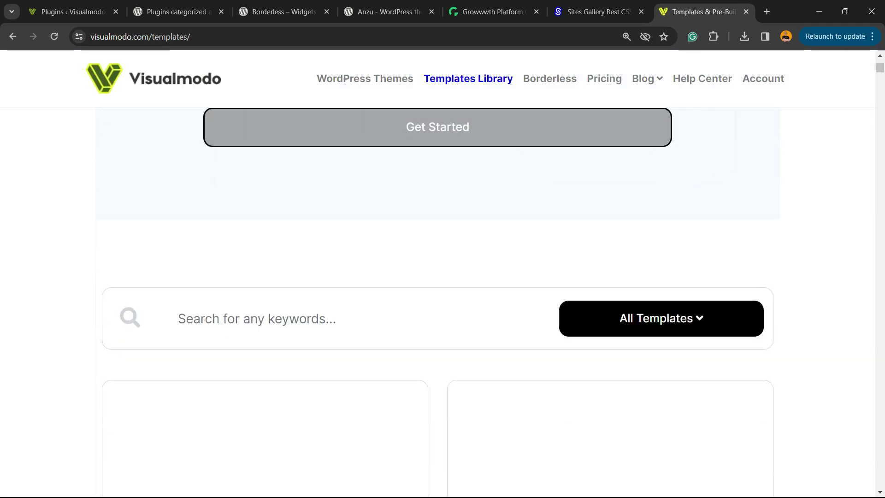
{"action": "scroll", "coordinate": [438, 277], "scroll_direction": "down", "scroll_amount": 20}
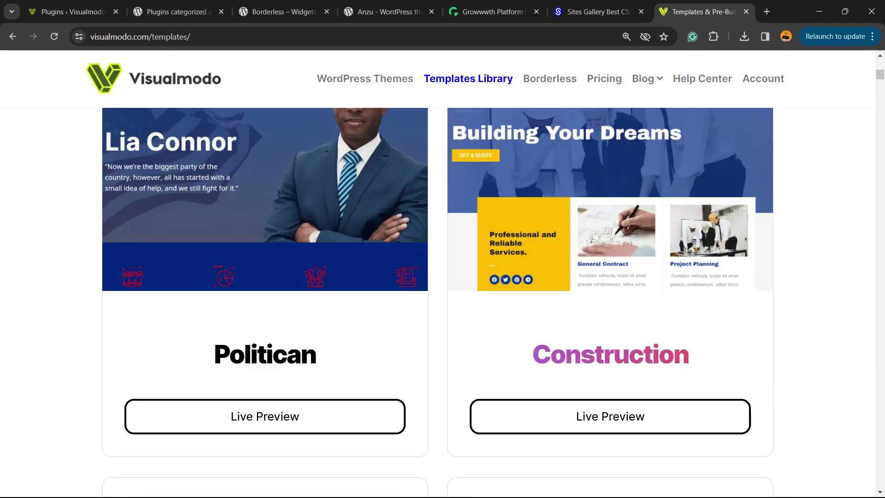
{"action": "scroll", "coordinate": [438, 277], "scroll_direction": "down", "scroll_amount": 6}
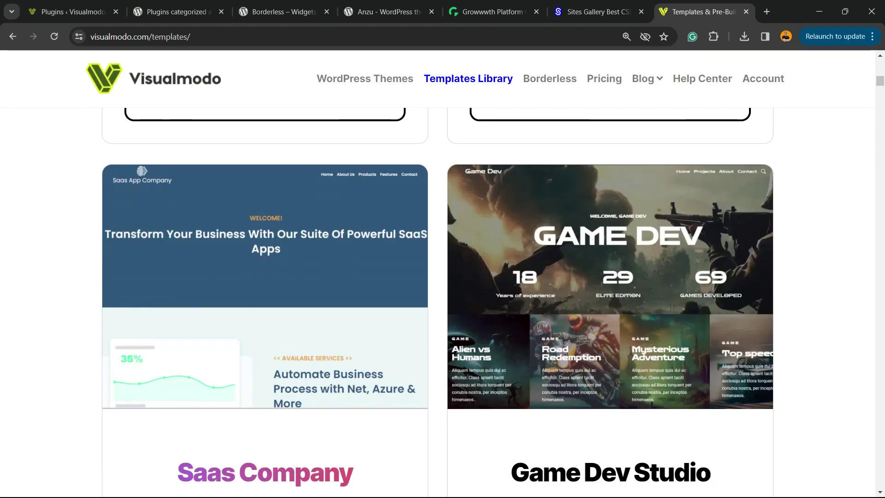
{"action": "scroll", "coordinate": [439, 277], "scroll_direction": "down", "scroll_amount": 15}
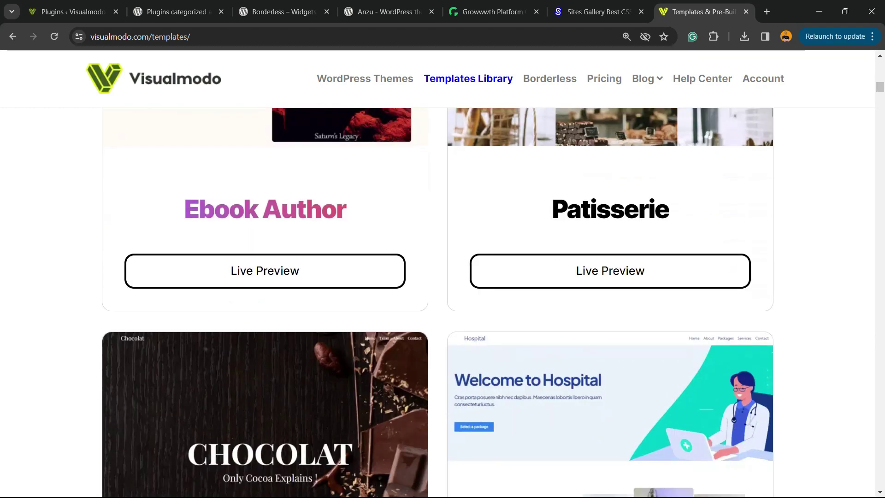
{"action": "scroll", "coordinate": [438, 276], "scroll_direction": "down", "scroll_amount": 20}
{"action": "scroll", "coordinate": [438, 276], "scroll_direction": "down", "scroll_amount": 20}
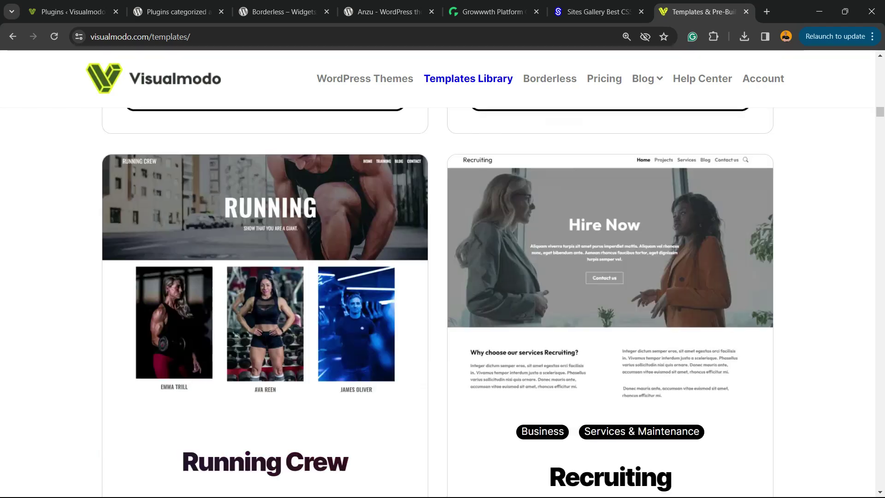
{"action": "scroll", "coordinate": [438, 277], "scroll_direction": "down", "scroll_amount": 20}
{"action": "scroll", "coordinate": [438, 276], "scroll_direction": "down", "scroll_amount": 18}
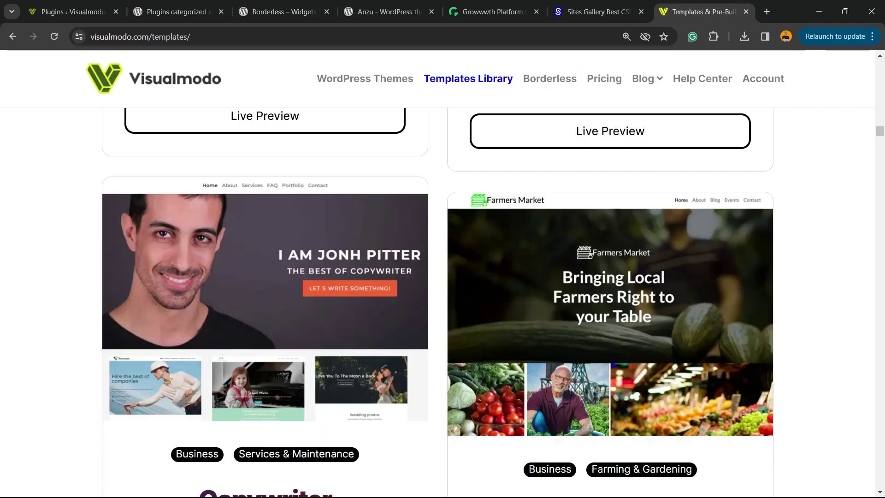
{"action": "scroll", "coordinate": [438, 277], "scroll_direction": "down", "scroll_amount": 12}
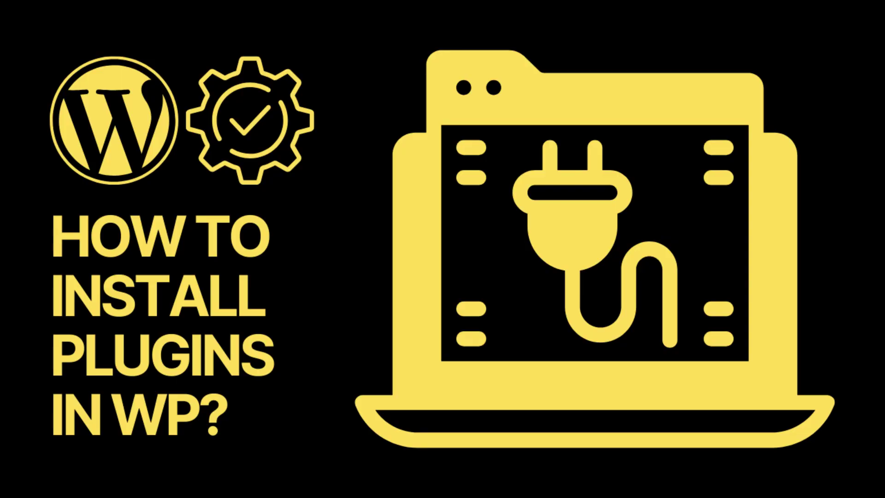